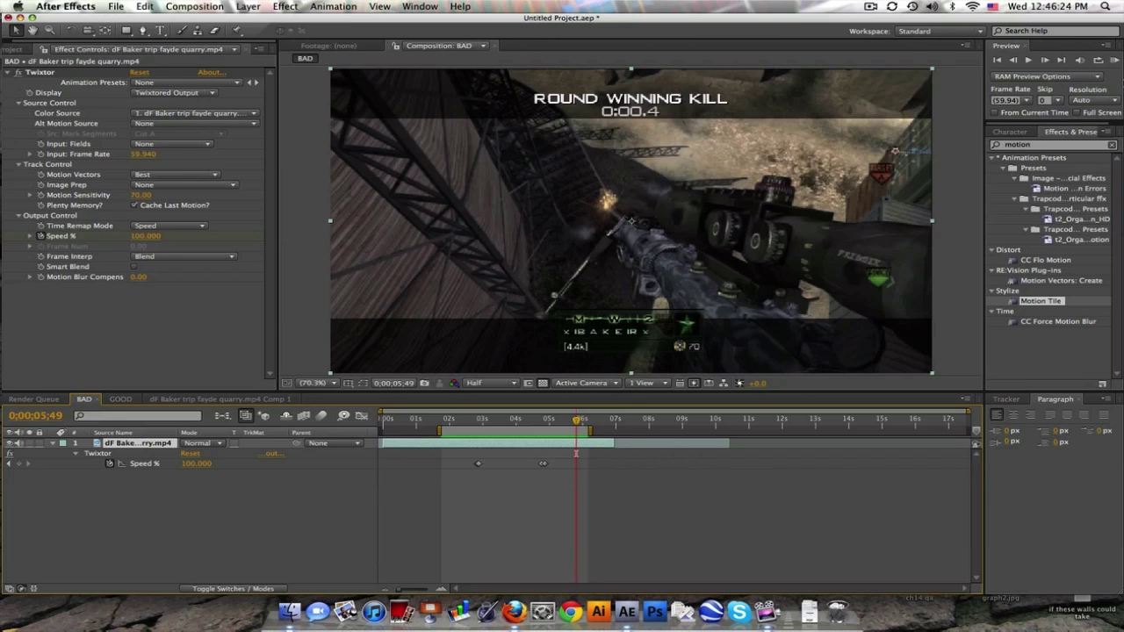
Step: Preview the current composition and scrub through its slowed frames around 3 seconds
click(1115, 59)
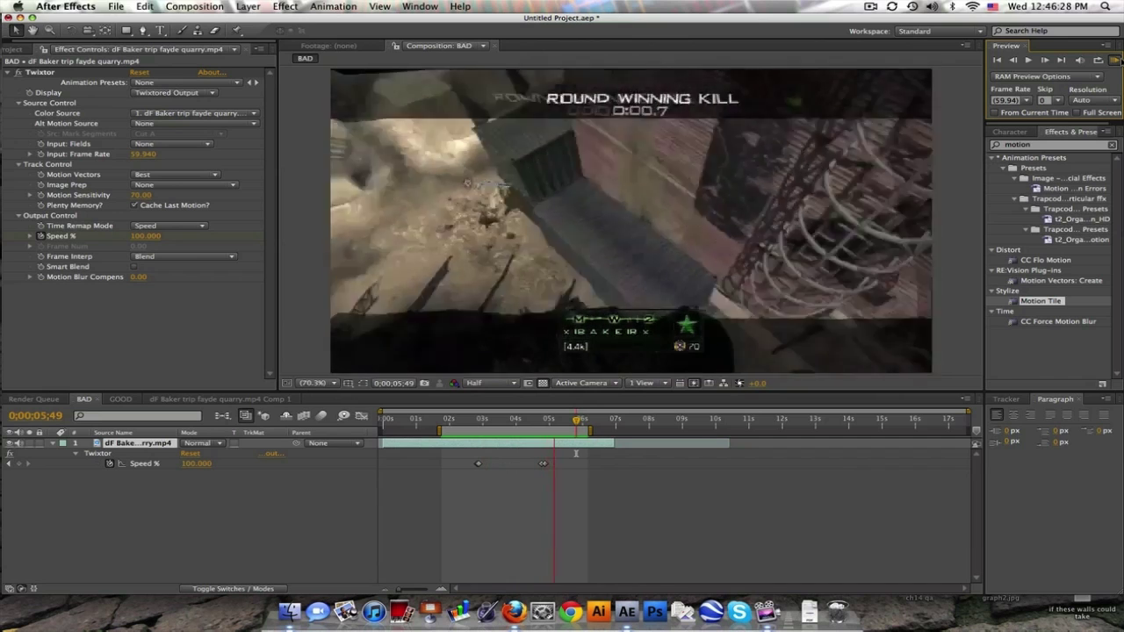
click(522, 412)
click(486, 419)
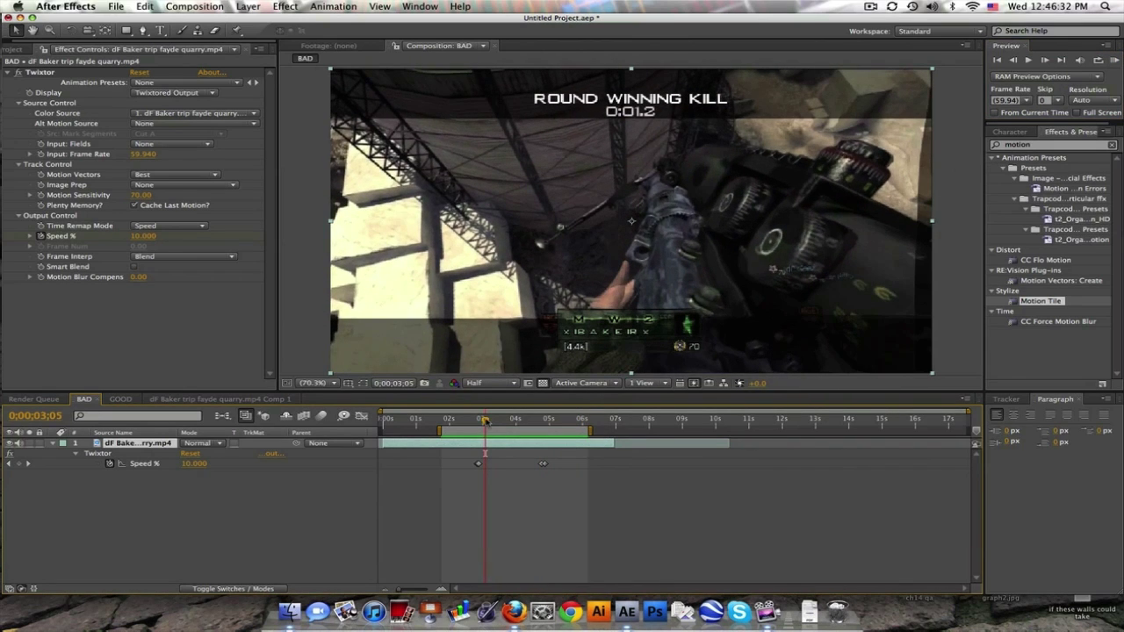
drag(485, 418, 527, 421)
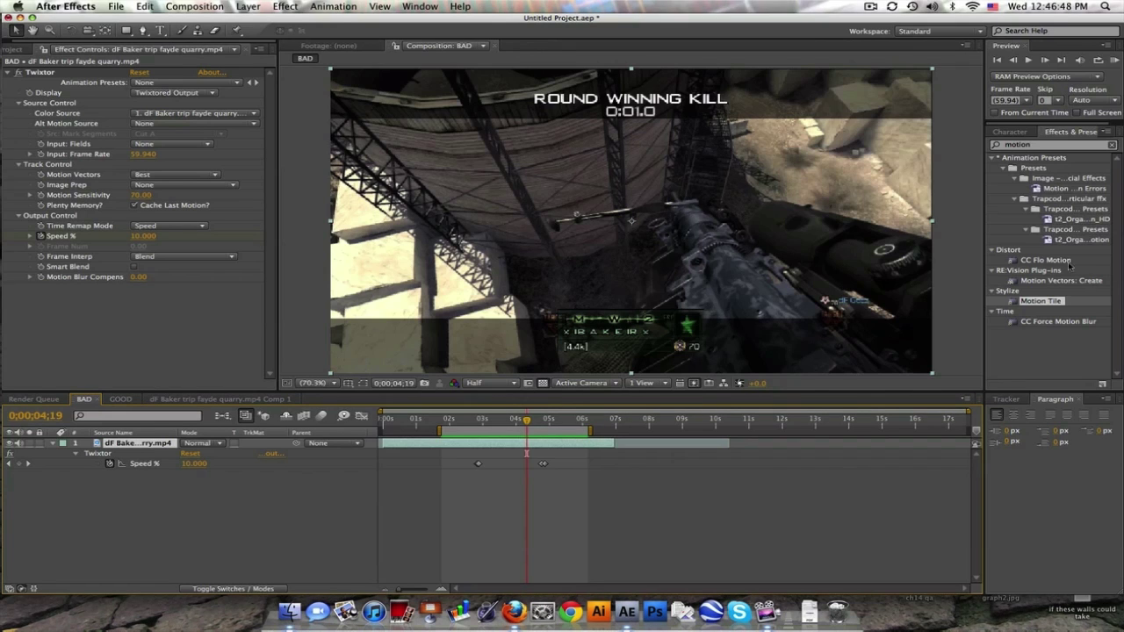
Step: Switch to the GOOD composition, preview it, and scrub through the slowed section near 3 seconds
click(121, 401)
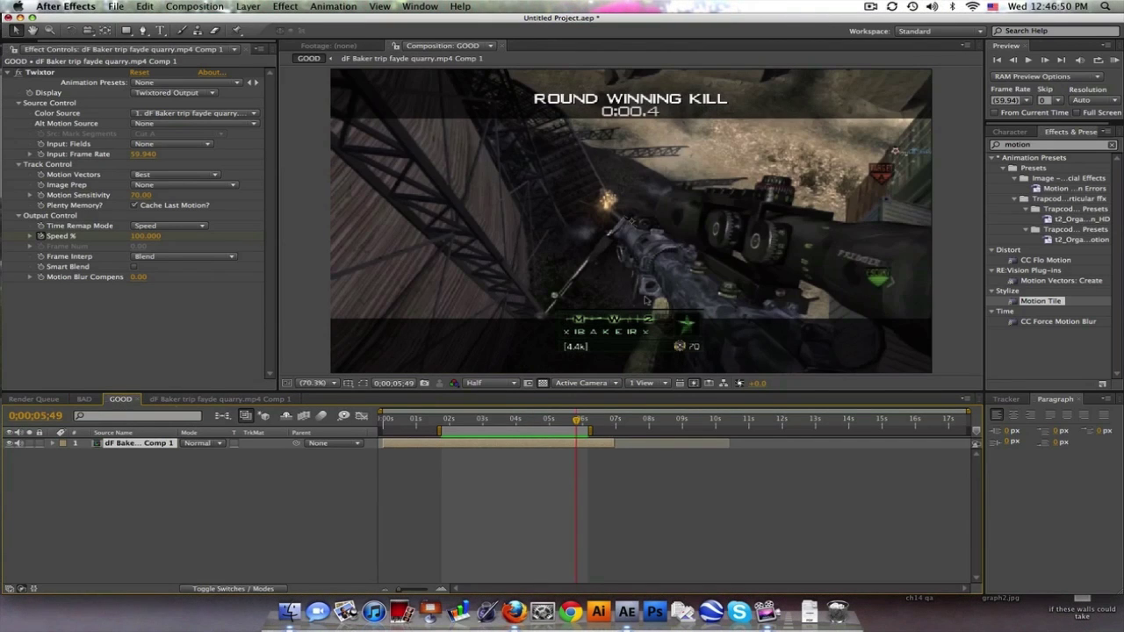
click(1114, 60)
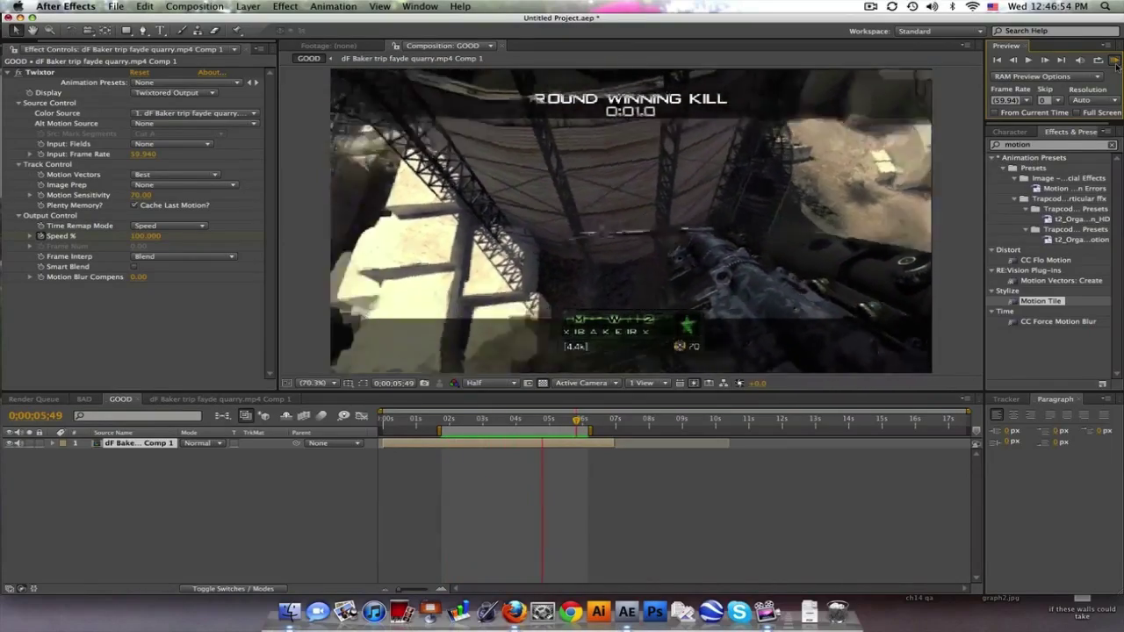
click(1114, 61)
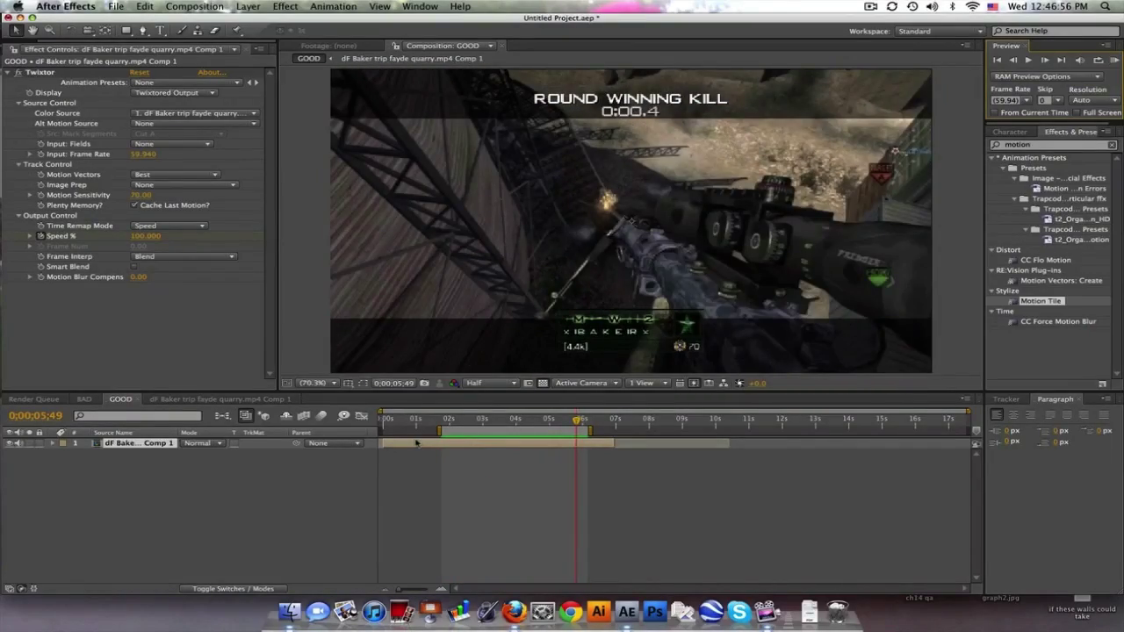
click(481, 420)
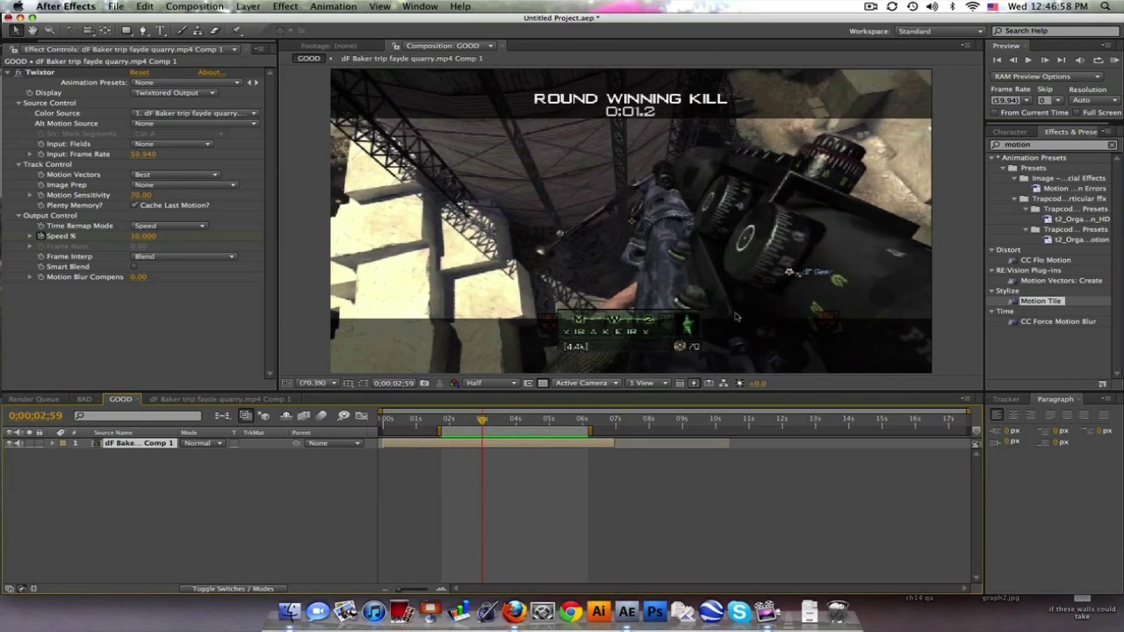
drag(481, 420, 554, 420)
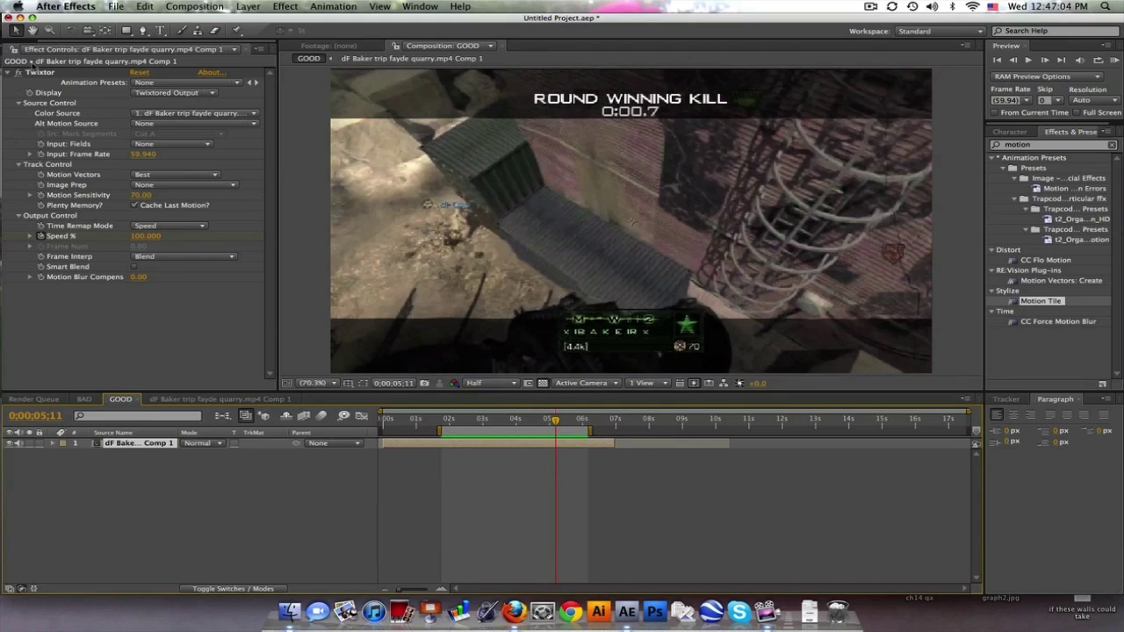
Step: Create a new composition from the dF Baker trip fayde quarry footage in the Project panel
drag(42, 43, 17, 51)
click(19, 50)
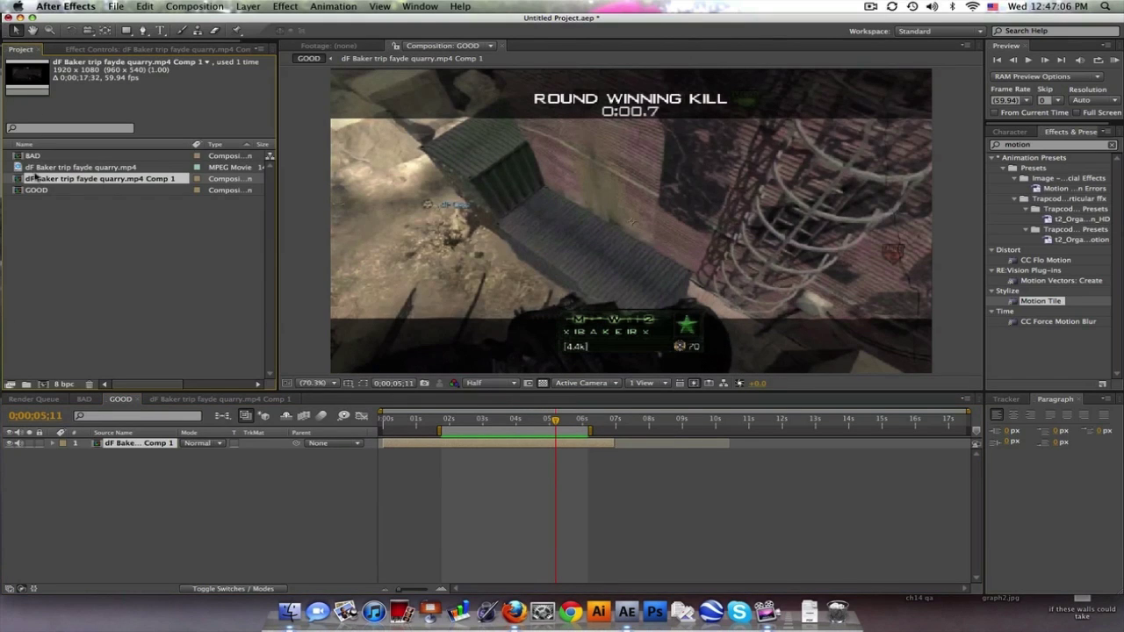
drag(42, 169, 41, 384)
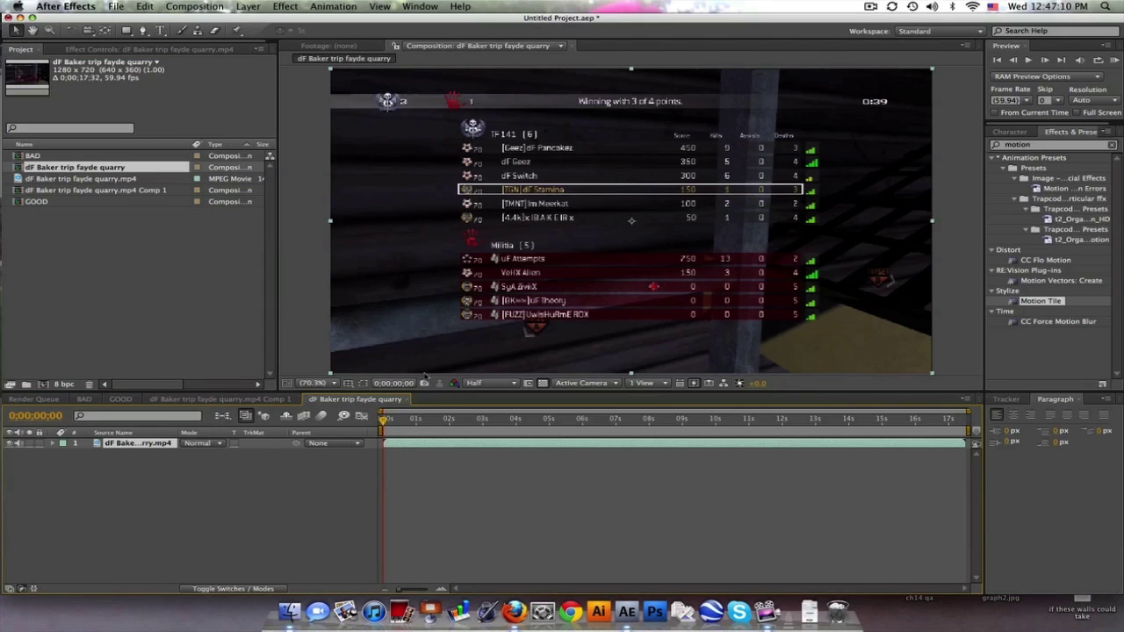
Step: Trim the clip to start at the kill around 7;47, shift it to 0, and preview
drag(512, 420, 642, 421)
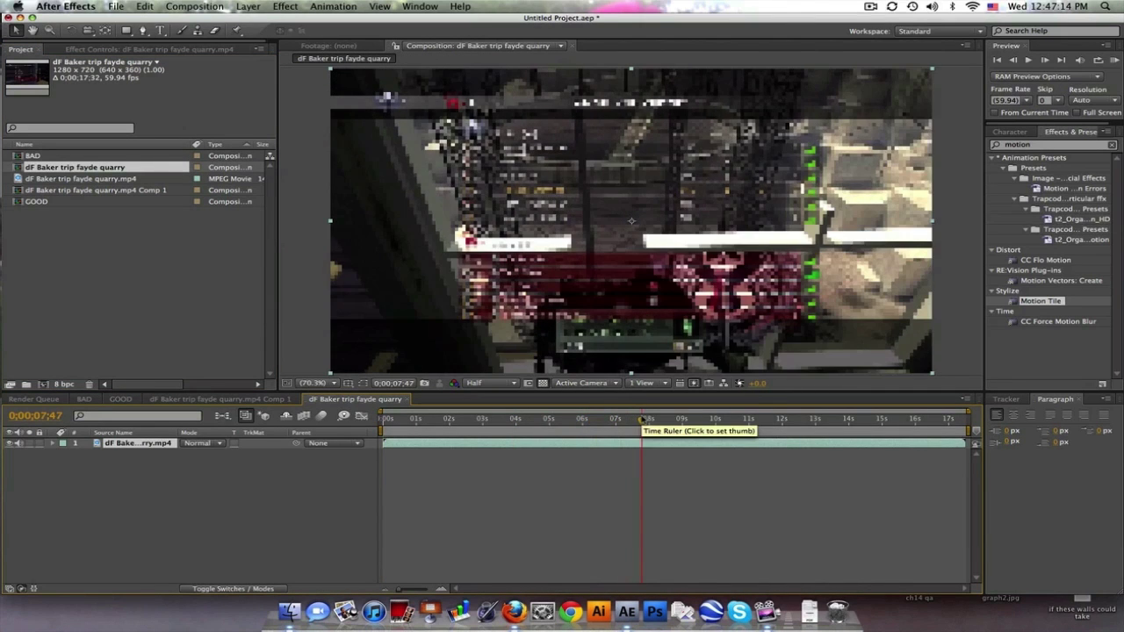
key(alt+bracketleft)
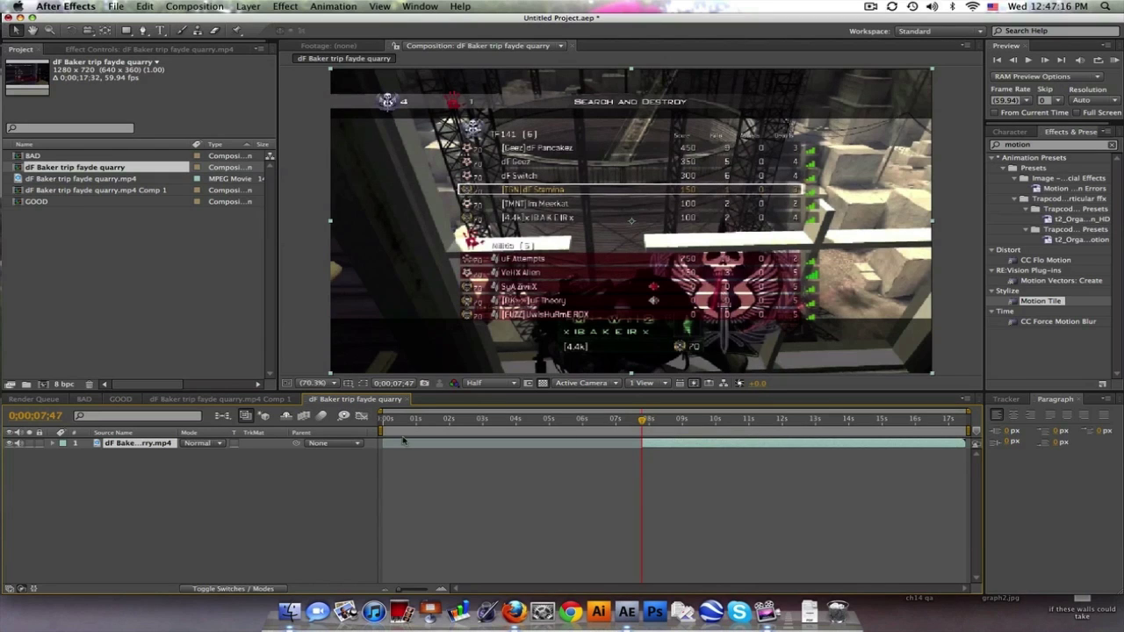
drag(402, 420, 379, 420)
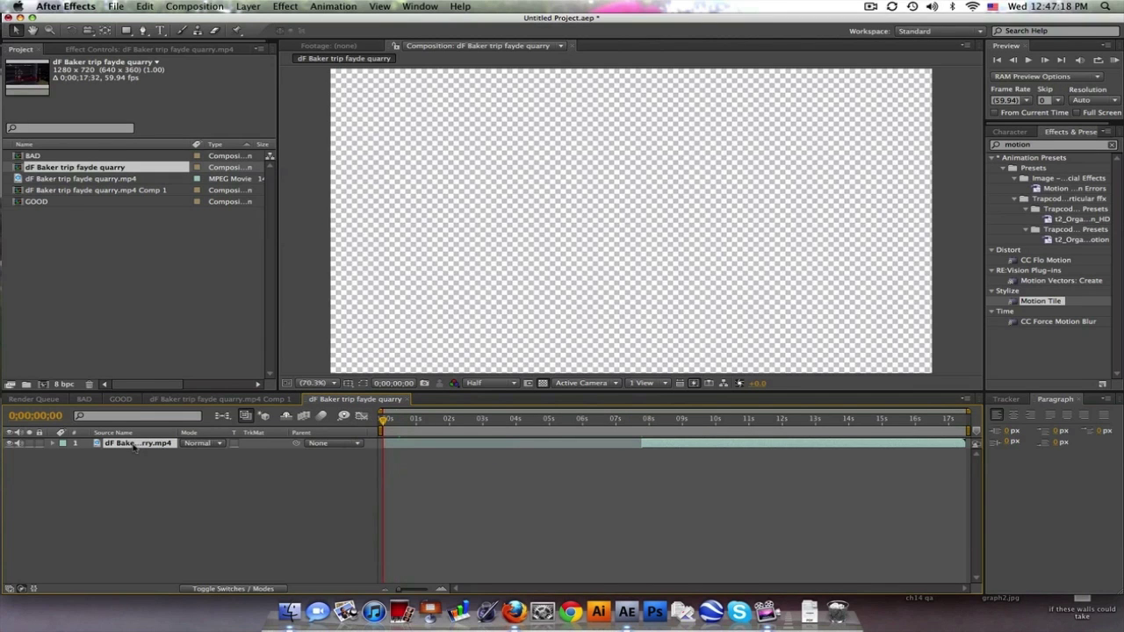
key(bracketleft)
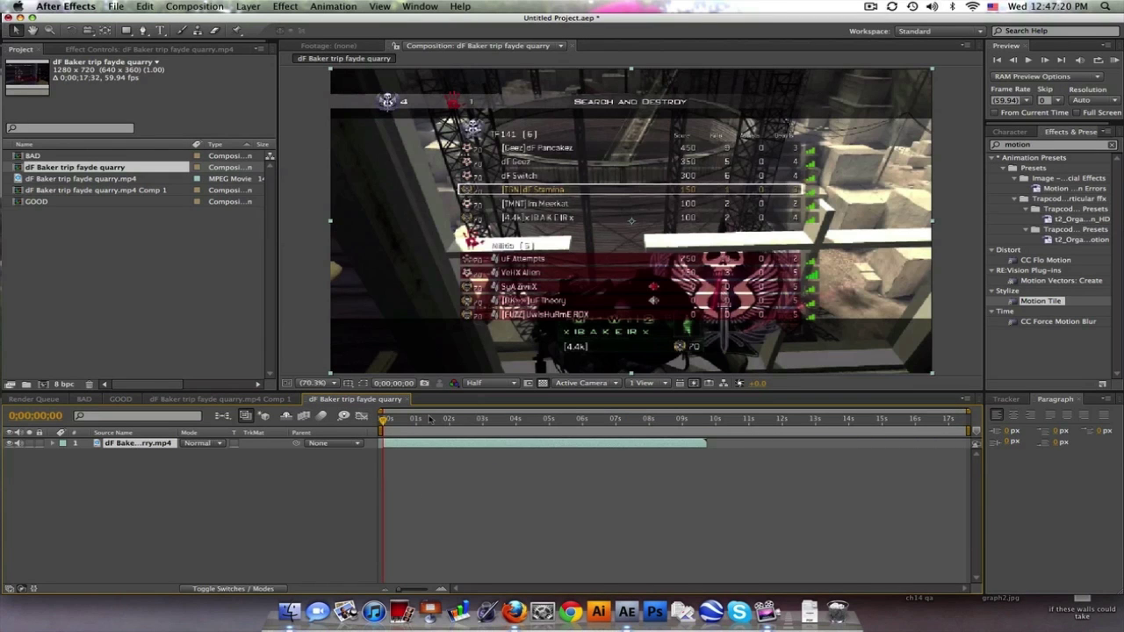
click(435, 419)
key(space)
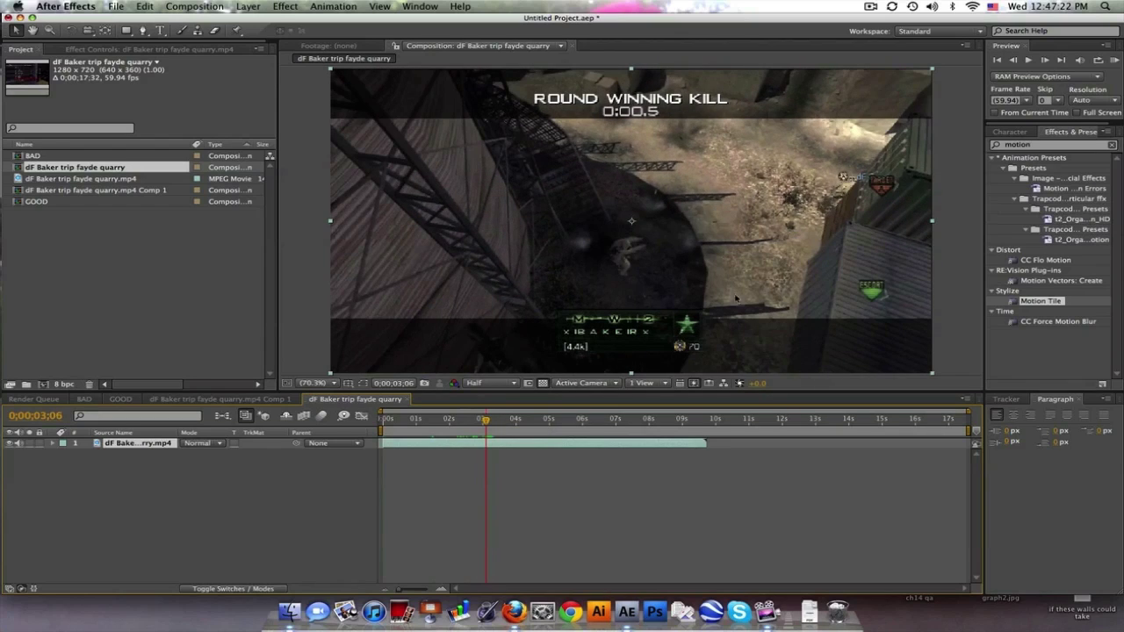
Step: Search Effects & Presets for 'twixt' and apply Twixtor to the quarry footage layer
double_click(1044, 144)
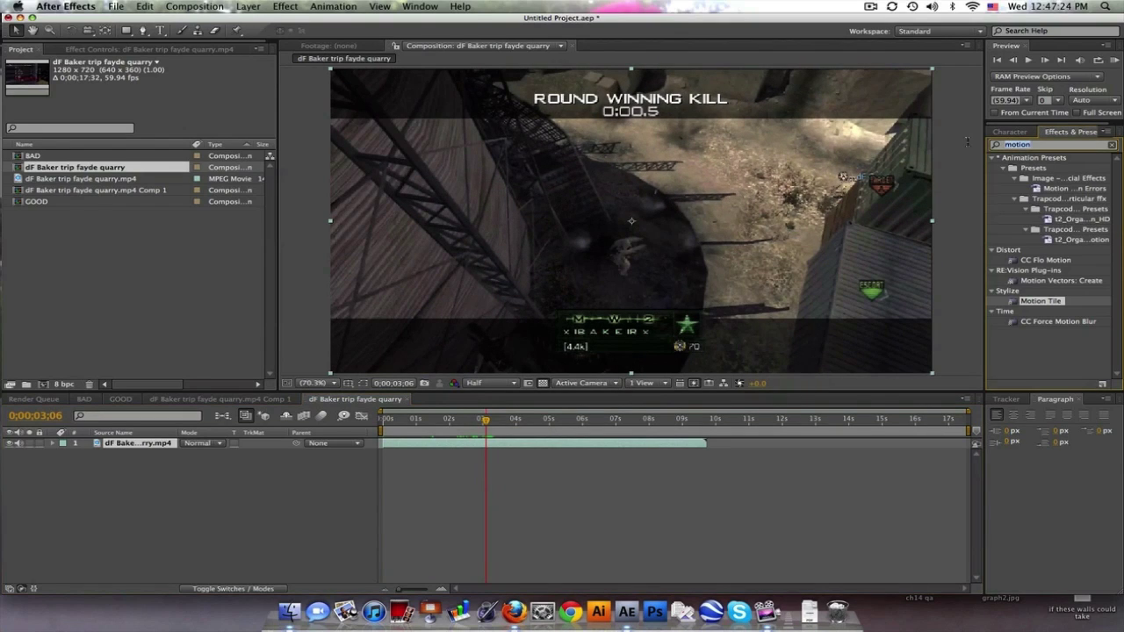
text(twixt)
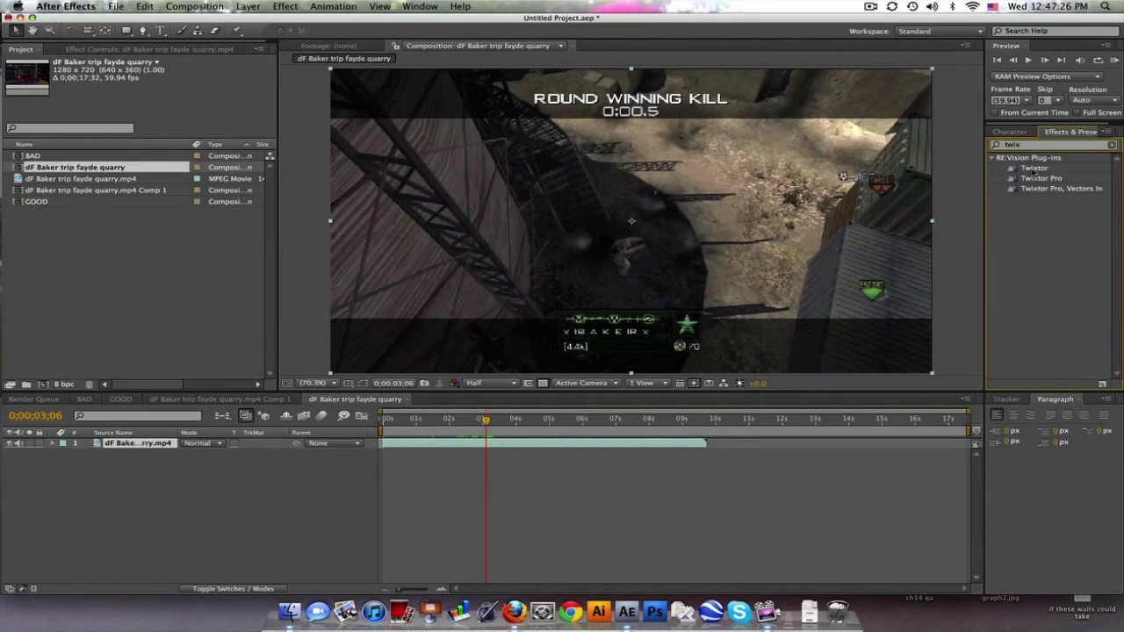
drag(1035, 173, 112, 448)
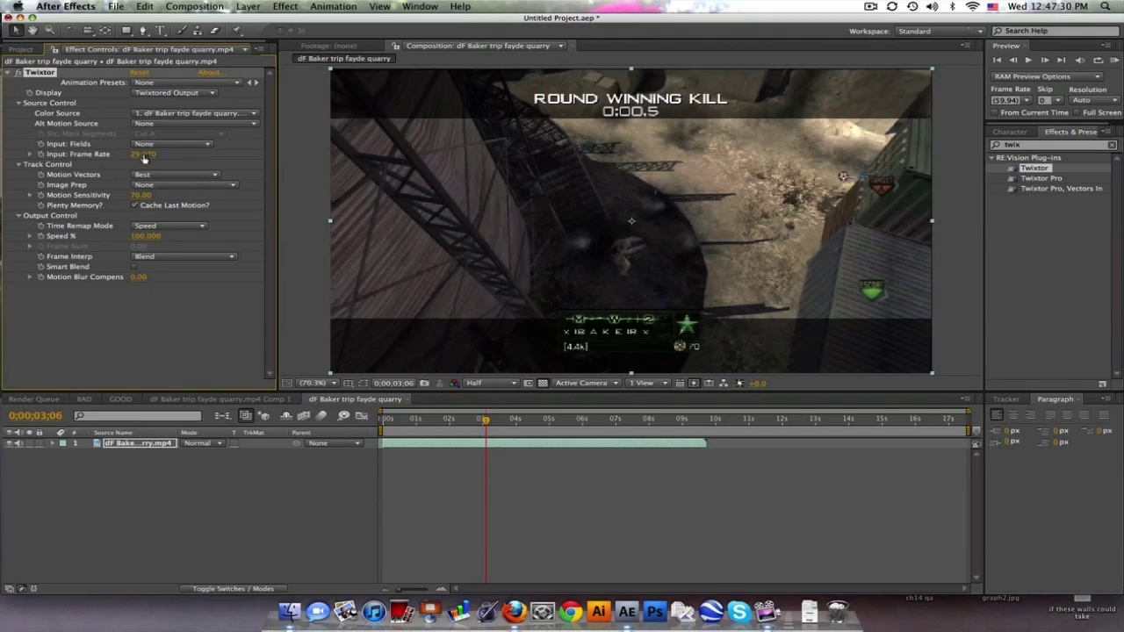
click(201, 6)
Step: Leave Composition Settings unchanged at 59.94 fps and set Twixtor's Input Frame Rate to 59.94
click(217, 41)
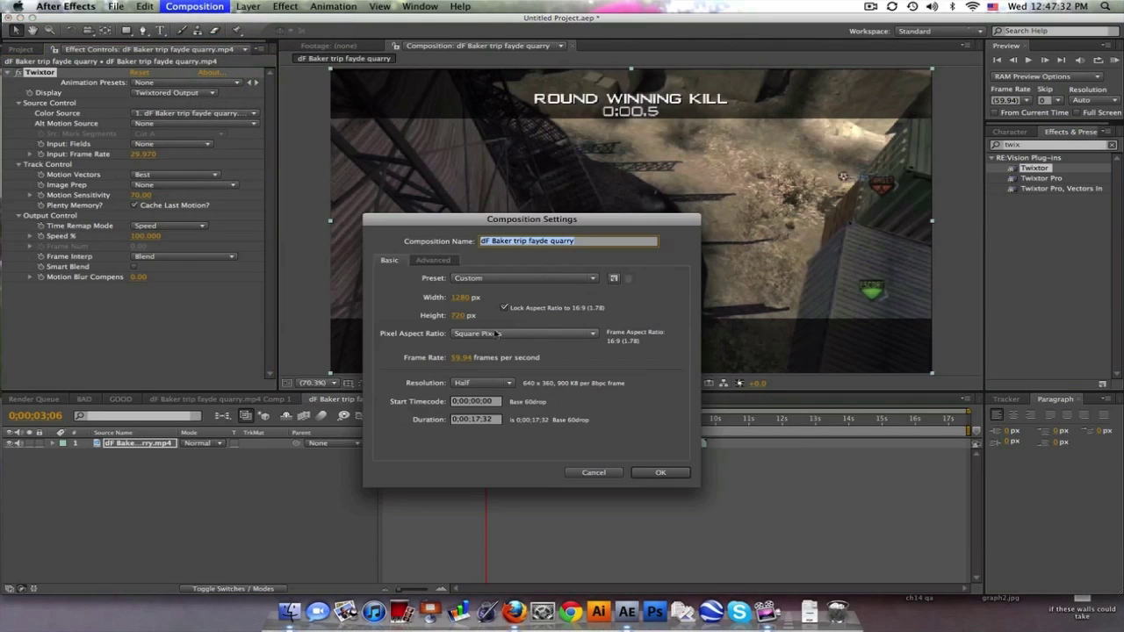
click(592, 475)
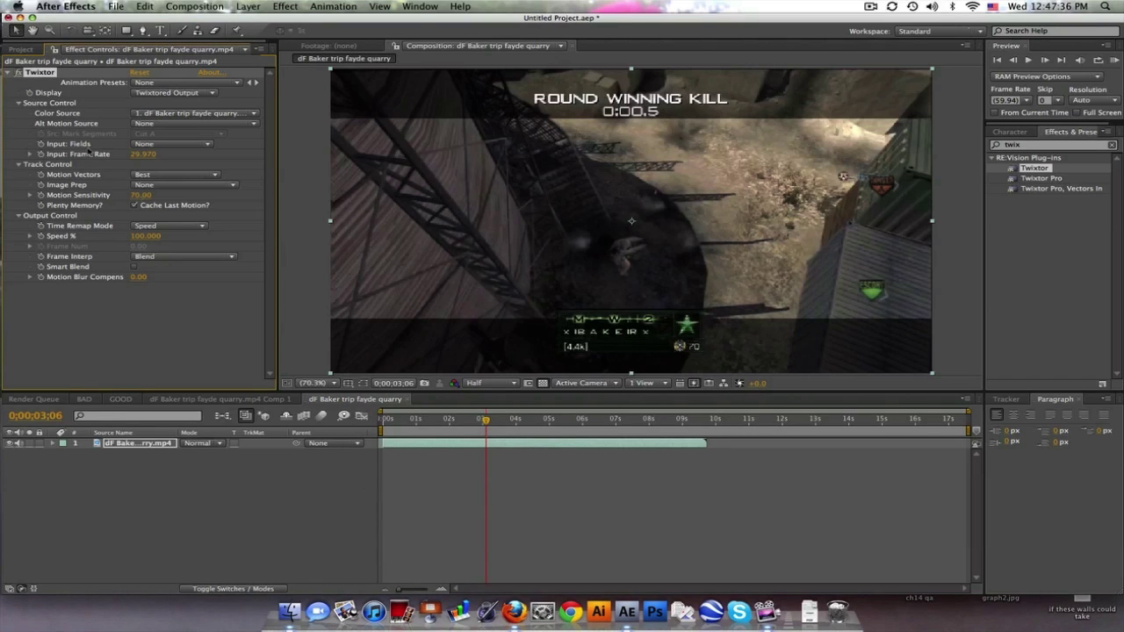
click(136, 154)
text(59.94)
key(Return)
drag(486, 423, 456, 425)
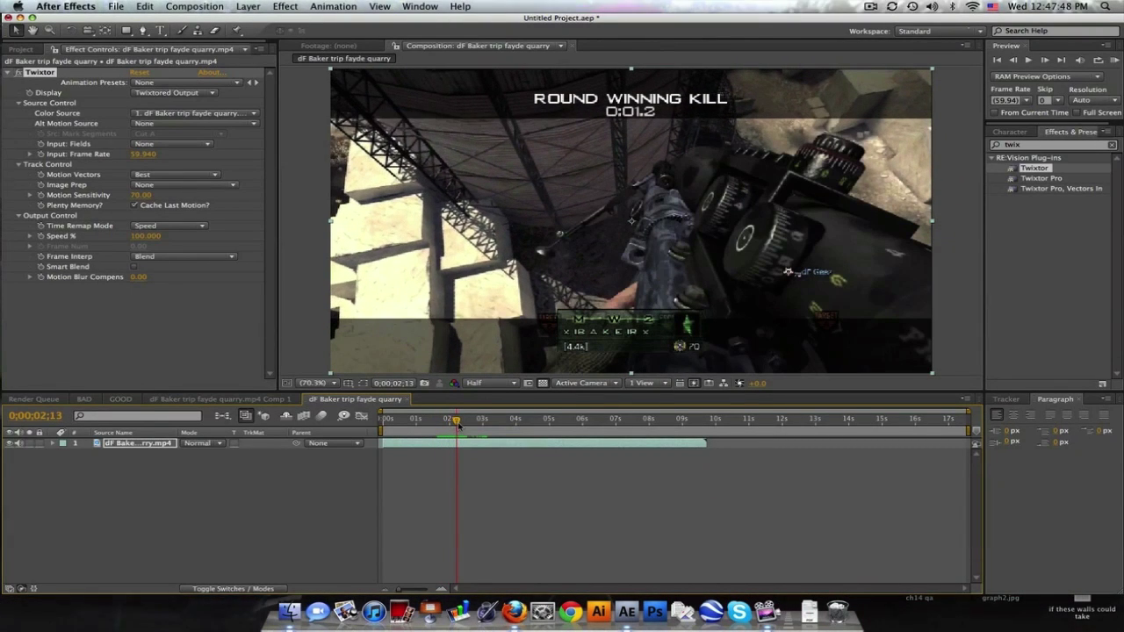
Step: Step forward three frames near 2 seconds and set Twixtor's Speed % to 10
click(43, 237)
click(1044, 60)
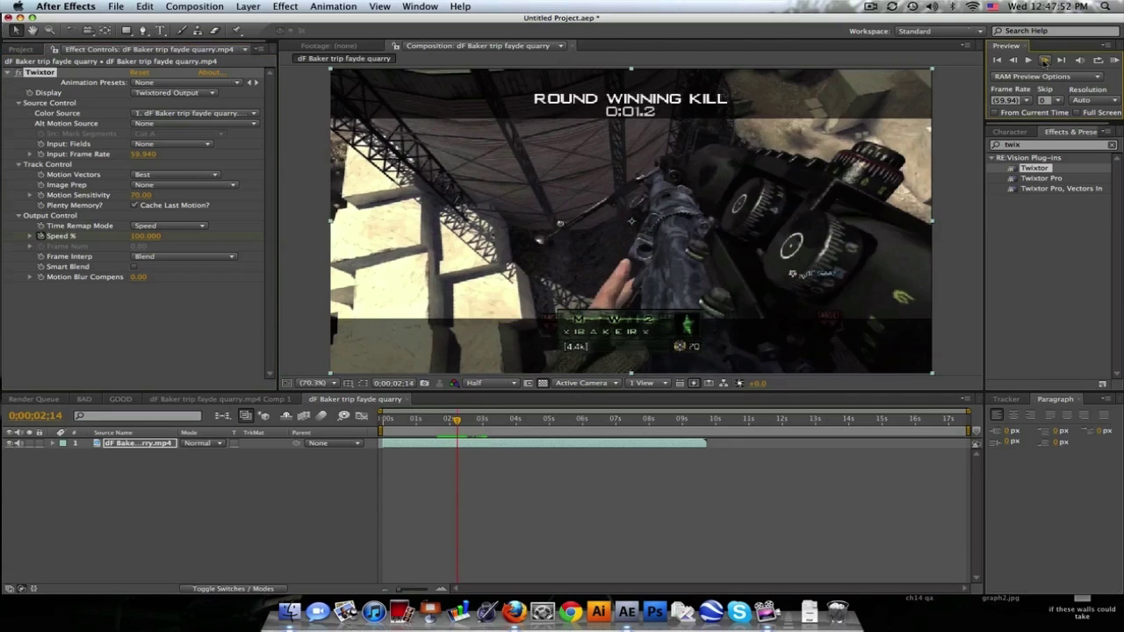
click(1044, 60)
click(1043, 60)
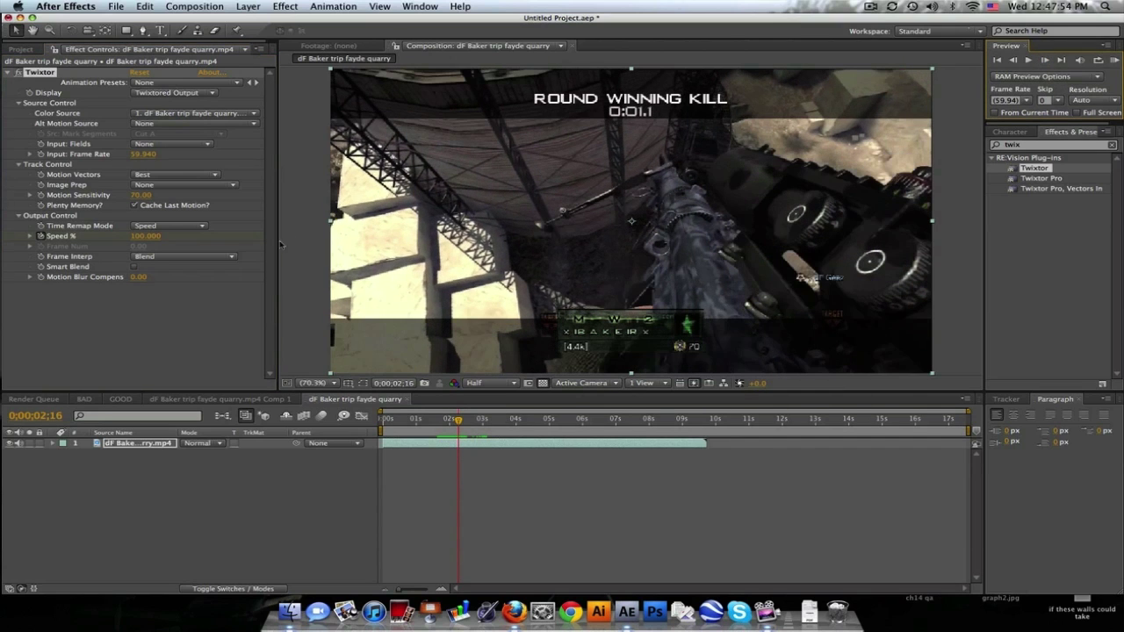
click(154, 237)
text(10)
key(Return)
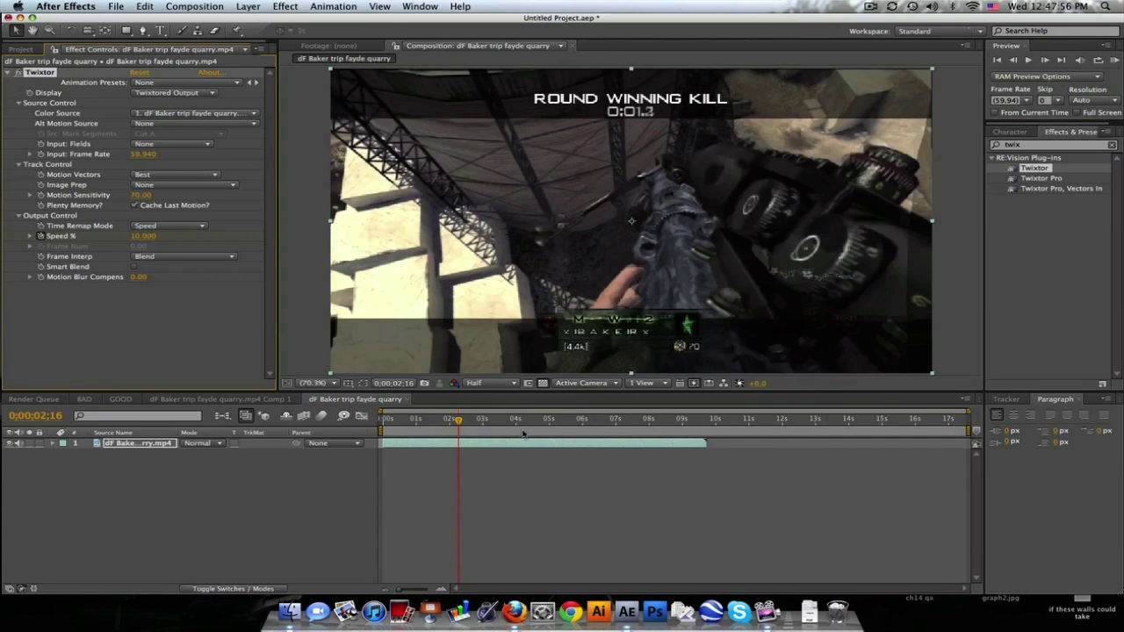
Step: Add a Speed % keyframe later in the clip and set Speed % to 100 near 4 seconds
drag(459, 421, 511, 420)
click(143, 442)
key(u)
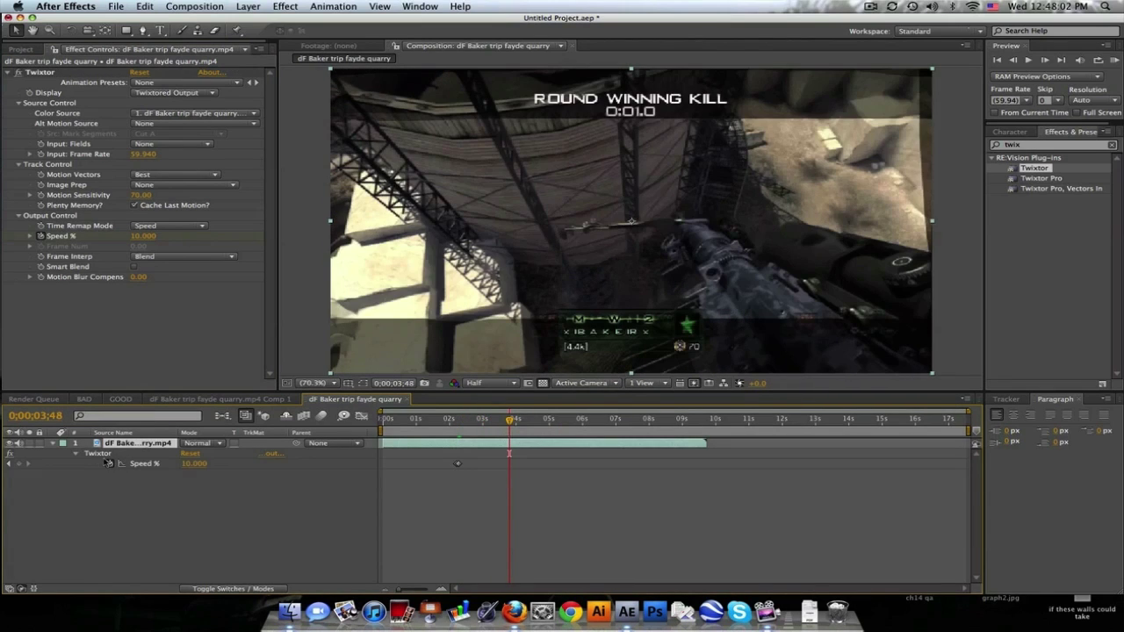
click(18, 464)
click(1043, 59)
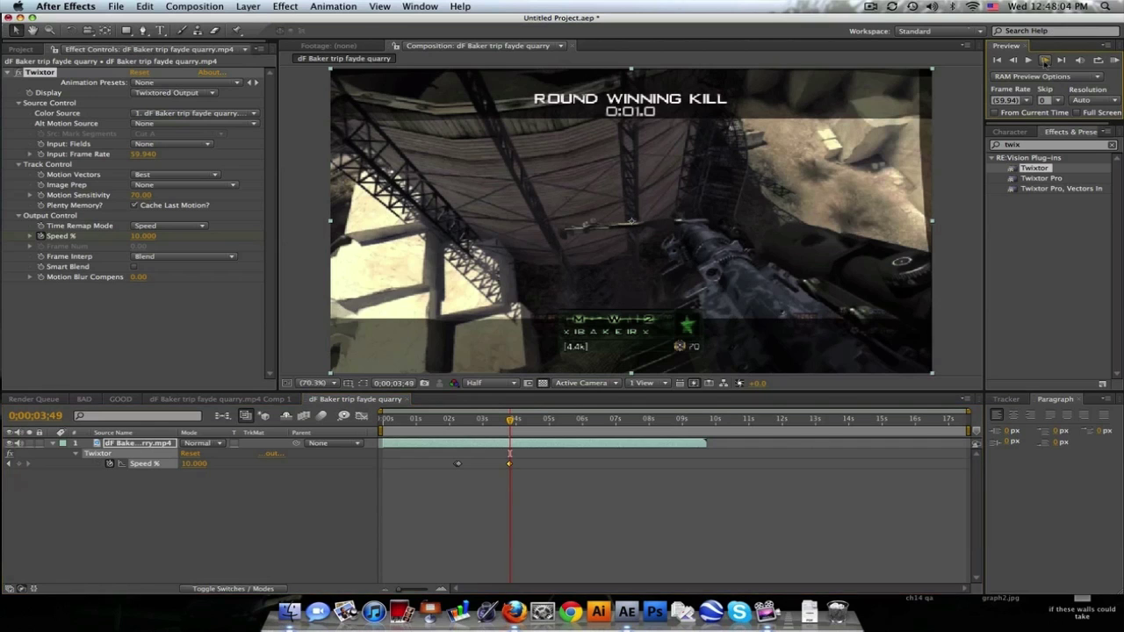
click(1043, 59)
click(1044, 59)
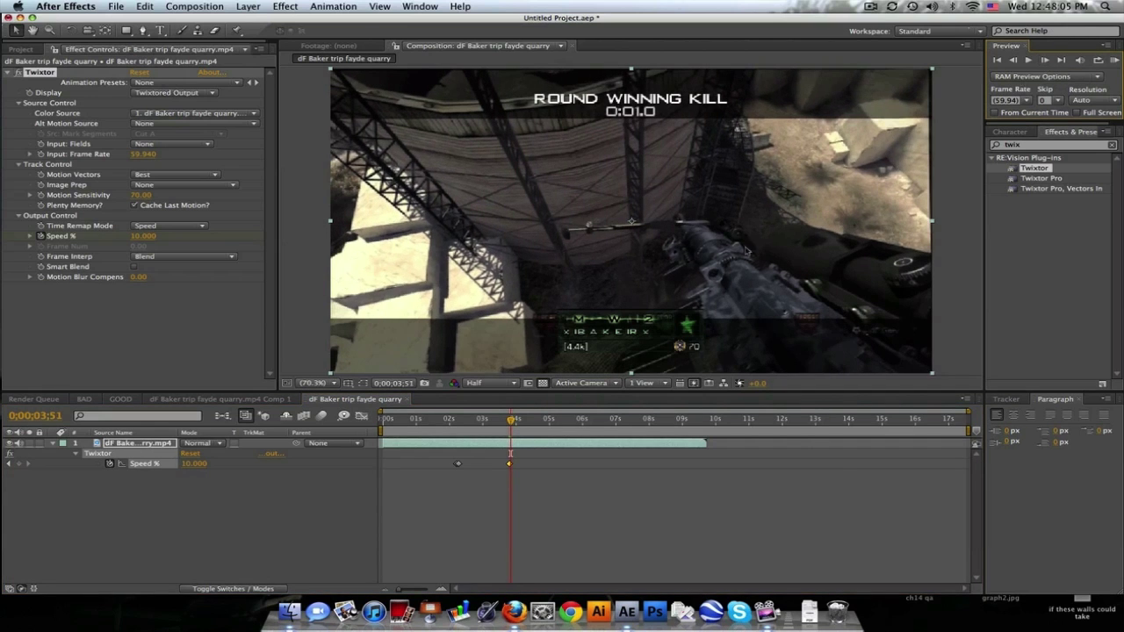
click(193, 463)
text(100)
key(Return)
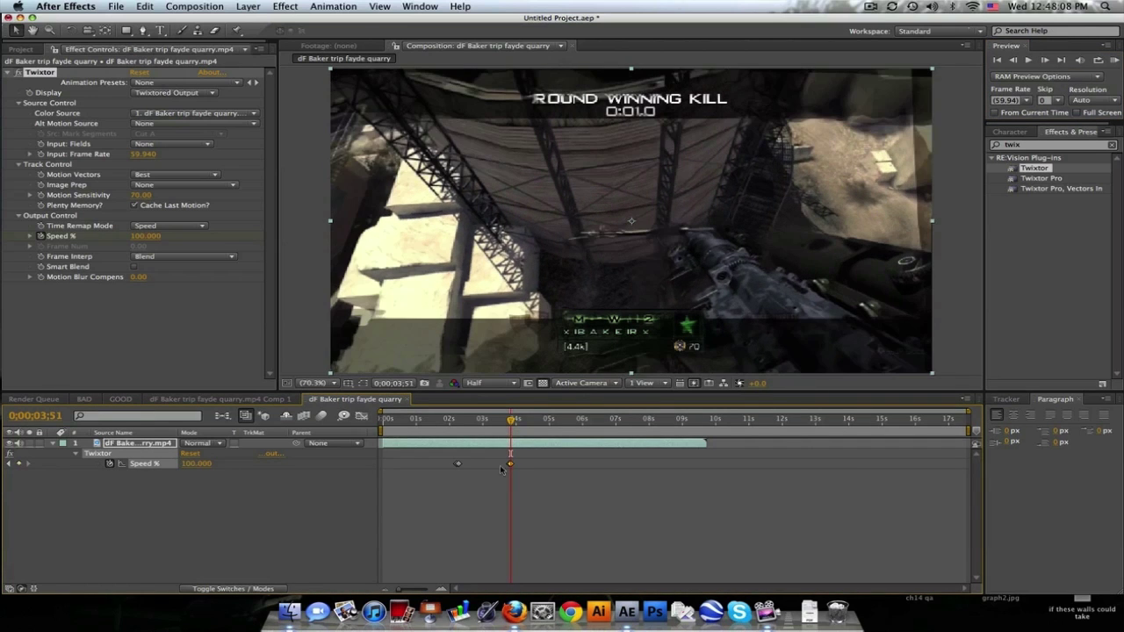
Step: Move back near 2 seconds and step frame by frame to check the Speed % ramp
drag(419, 420, 459, 419)
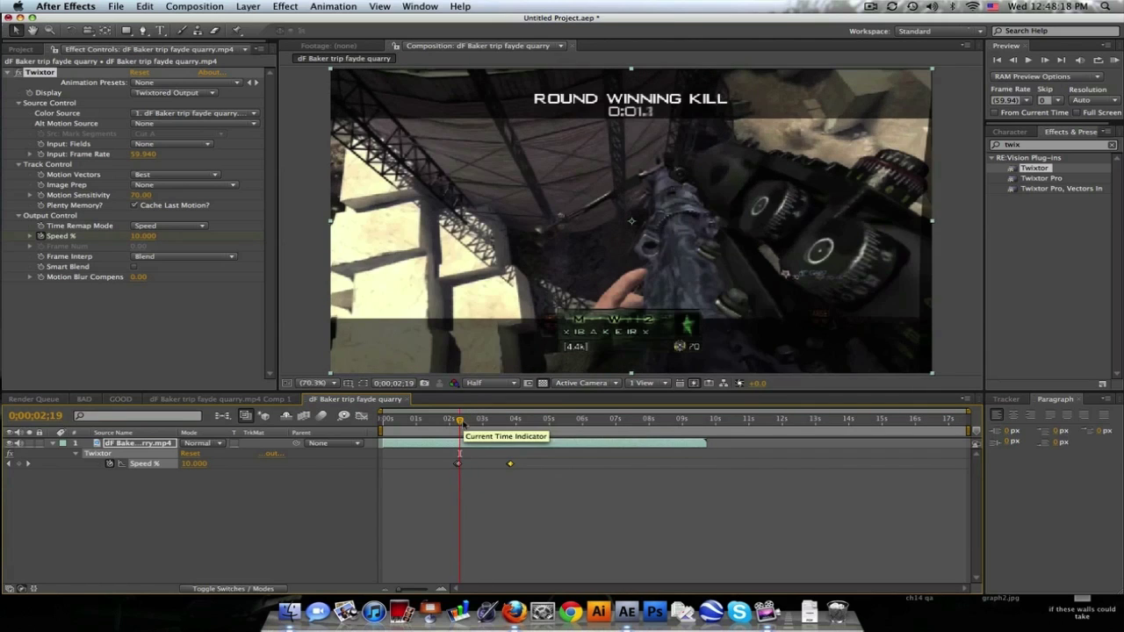
click(1044, 59)
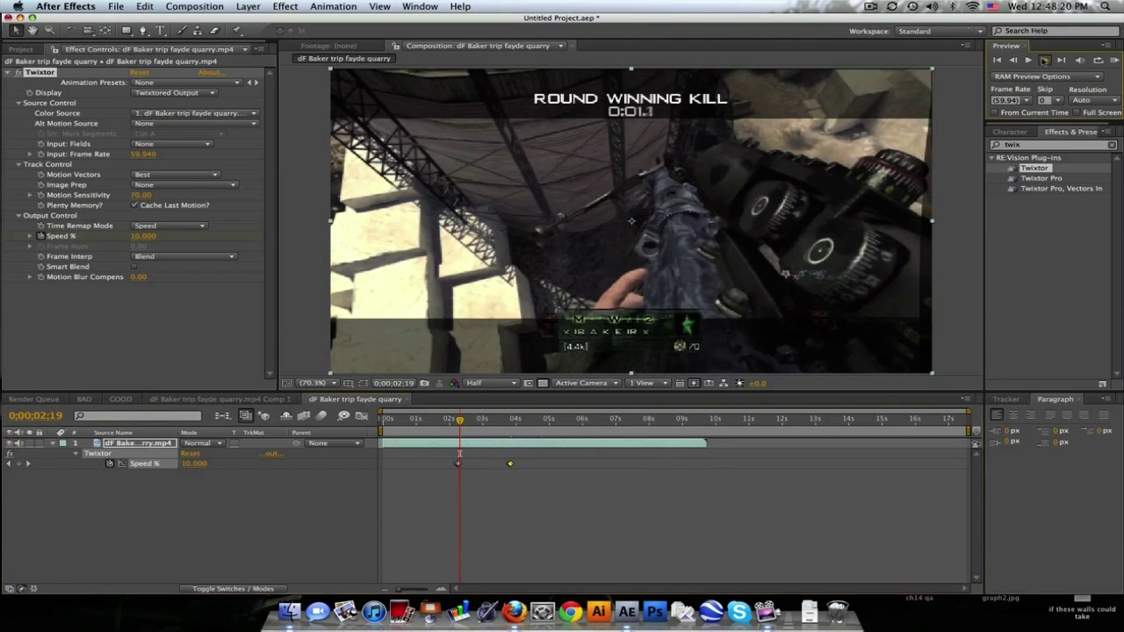
click(1043, 60)
click(1044, 59)
click(1043, 59)
click(1043, 60)
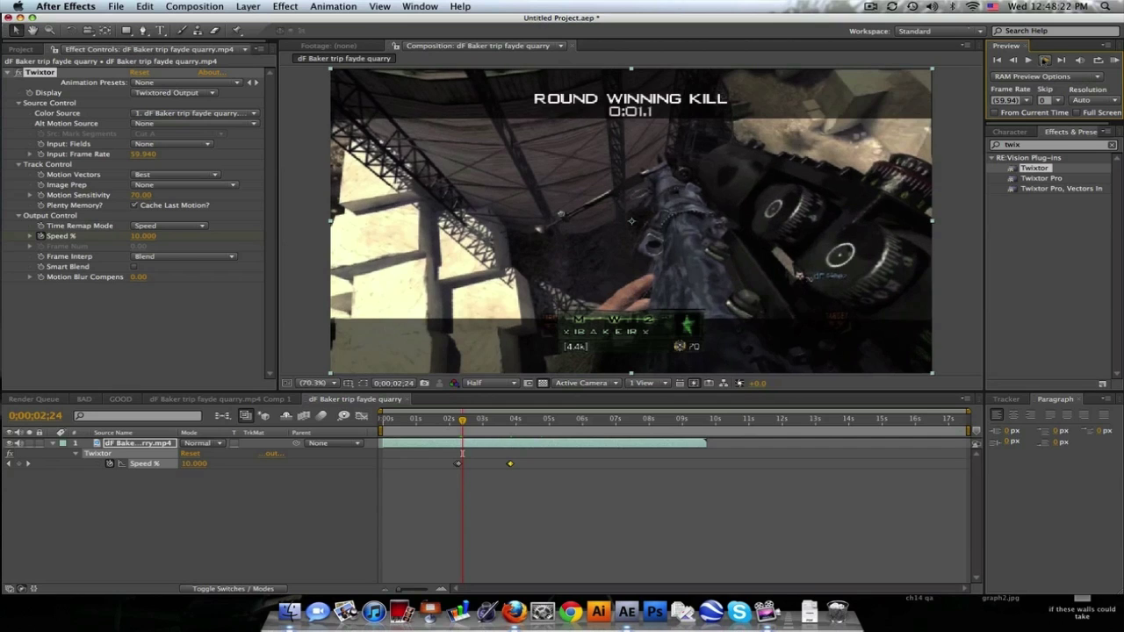
click(1044, 59)
click(1043, 60)
click(1044, 60)
click(1043, 60)
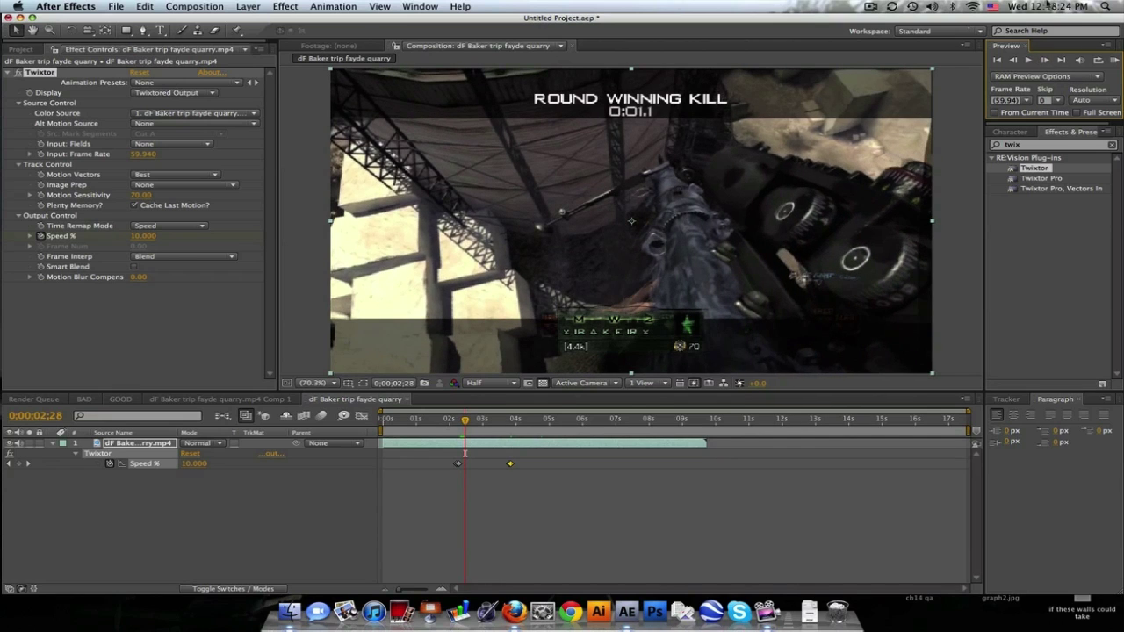
click(118, 445)
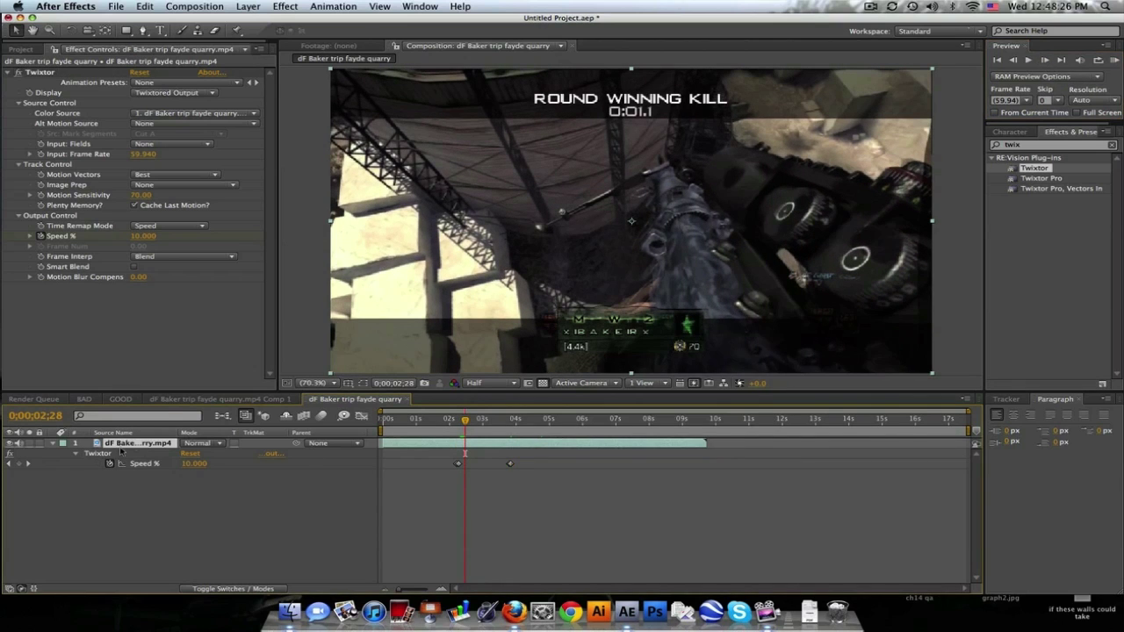
Step: Pre-compose the Twixtor clip with 'Leave all attributes' as Comp 2 and reveal its Speed % keyframes
click(247, 6)
click(275, 402)
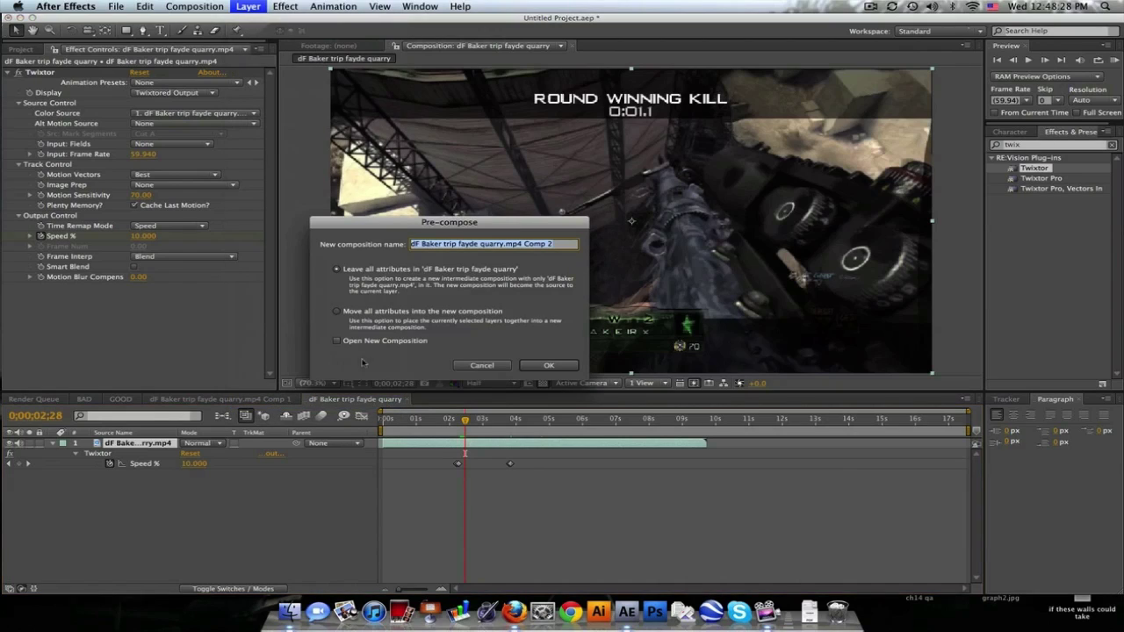
click(547, 365)
click(114, 445)
key(u)
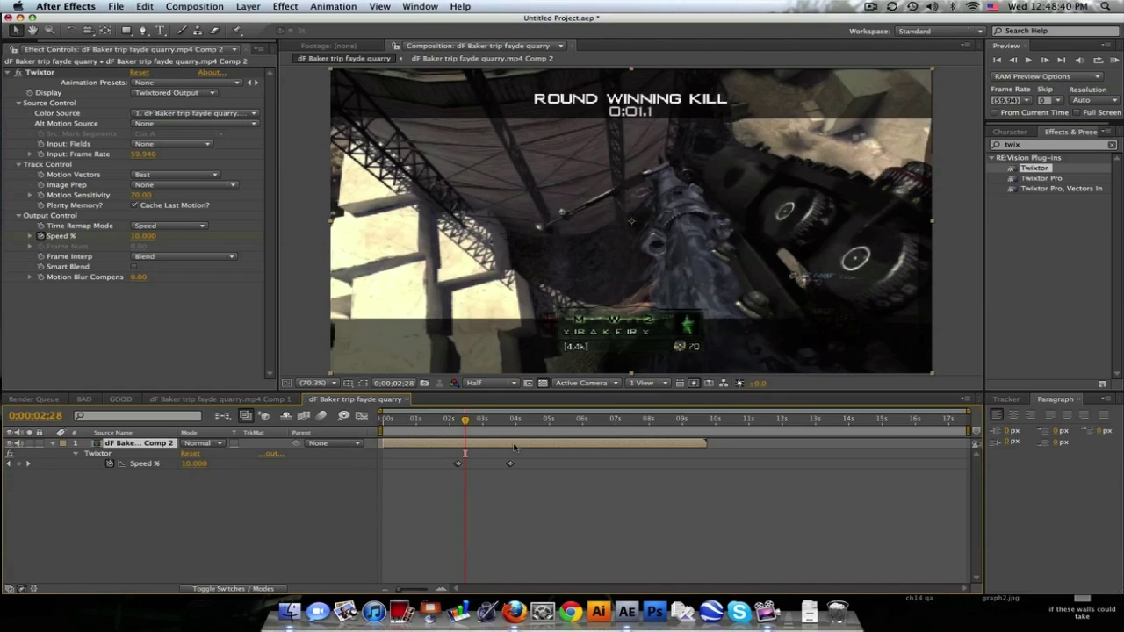
Step: Open Comp 2 and enlarge its width beyond 1280×720 with the aspect ratio locked
double_click(156, 445)
drag(582, 421, 649, 421)
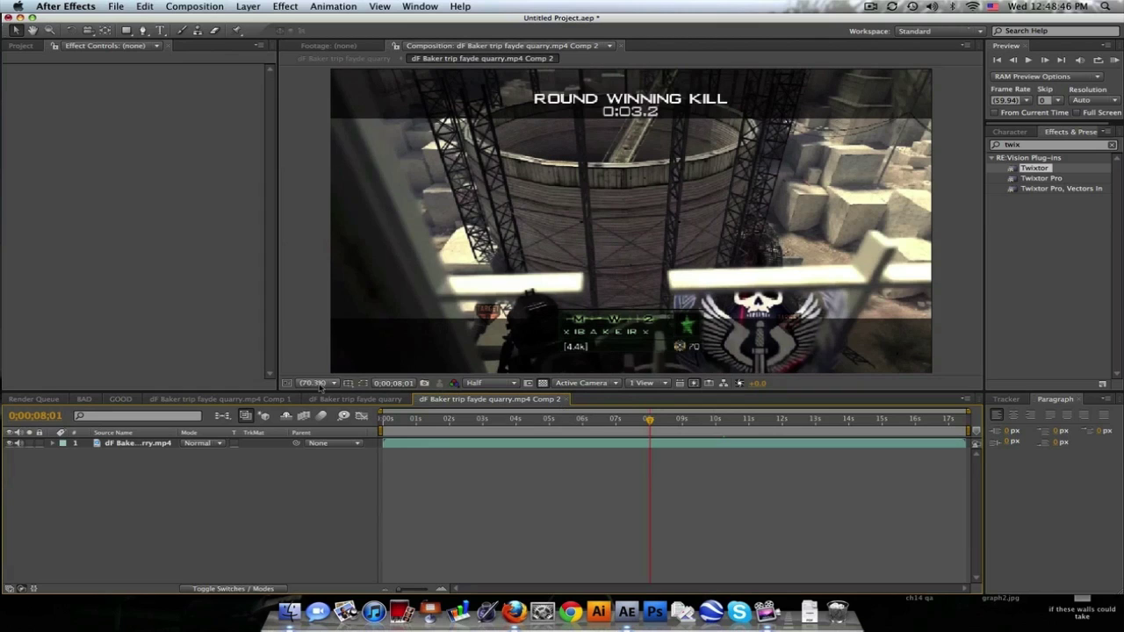
click(188, 6)
click(192, 41)
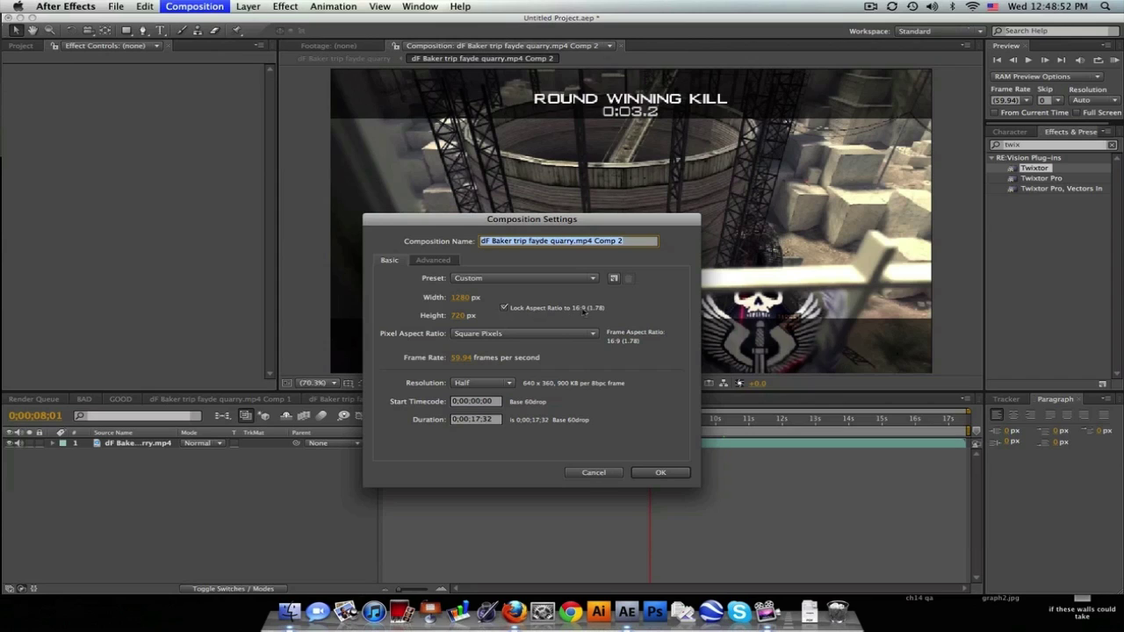
click(472, 300)
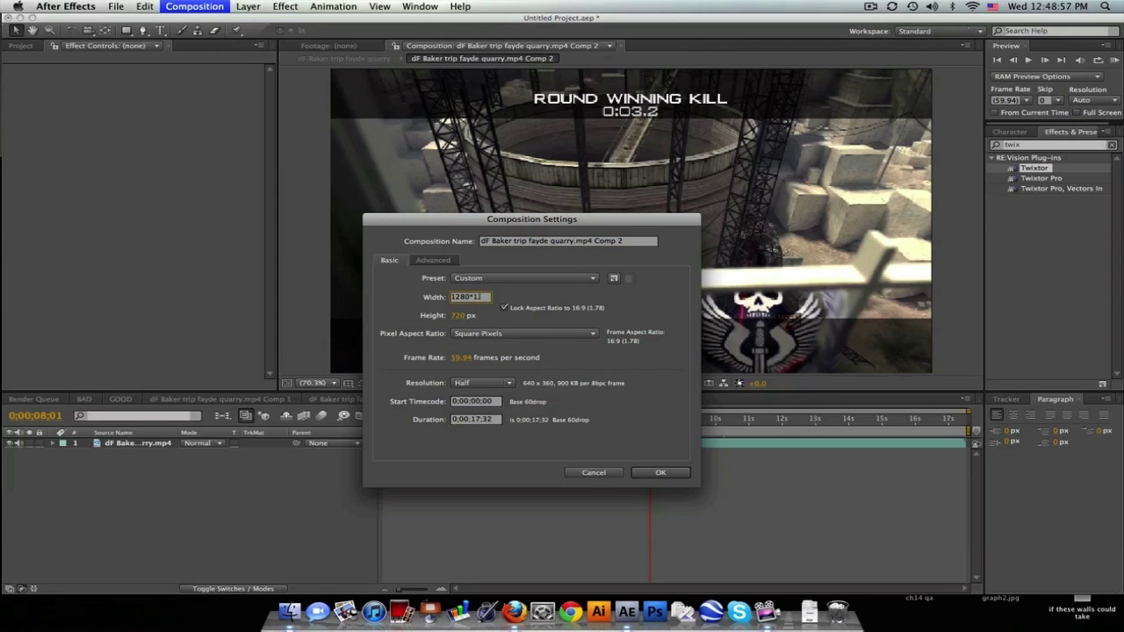
key(Return)
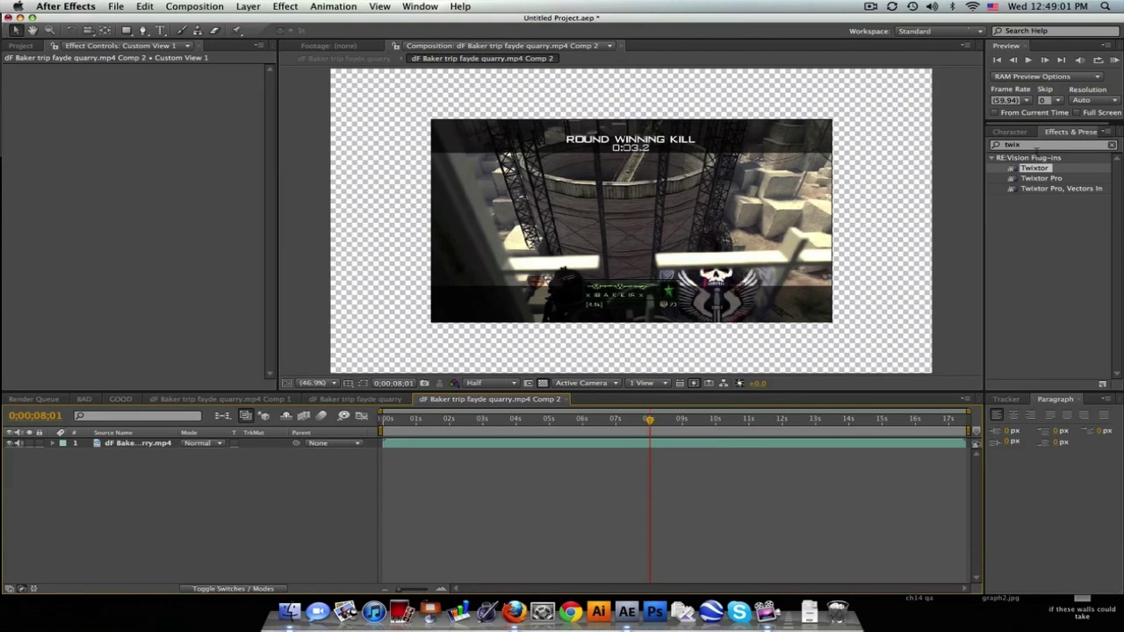
Step: Apply Motion Tile to Comp 2's clip with Output Width and Height 150 and Mirror Edges on
click(1037, 151)
text(motion)
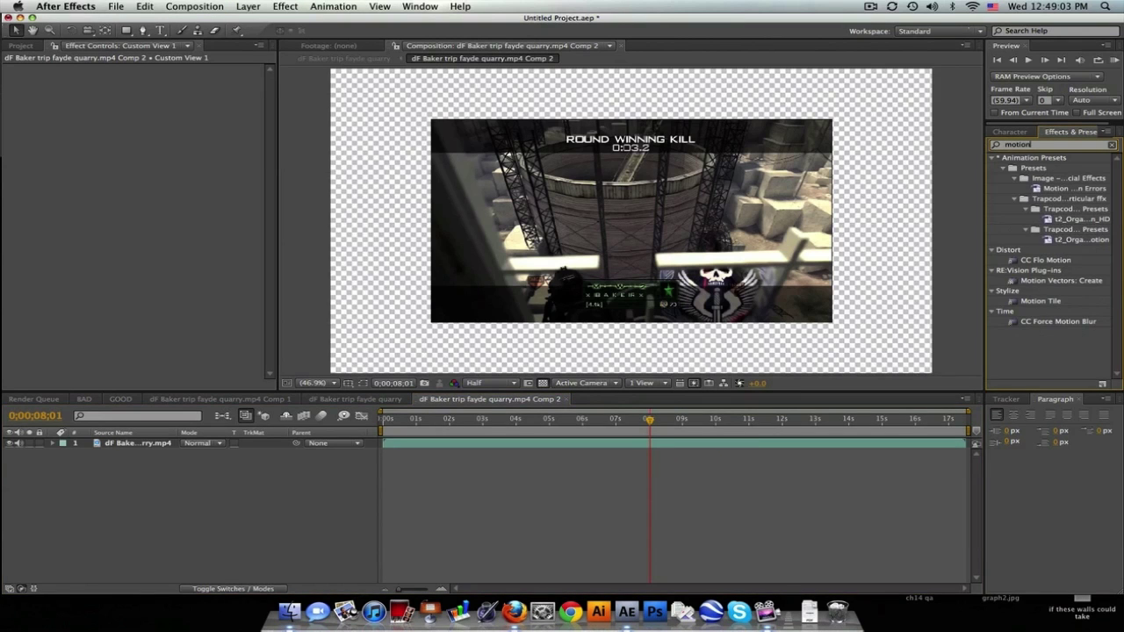
drag(1040, 301, 105, 447)
click(137, 125)
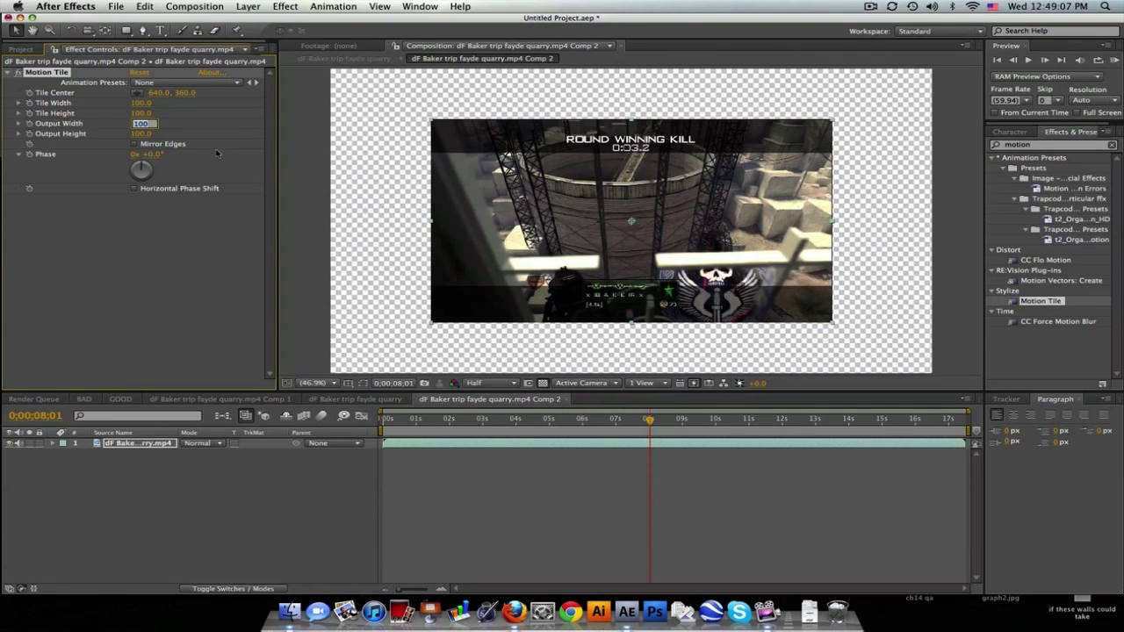
text(150)
key(Return)
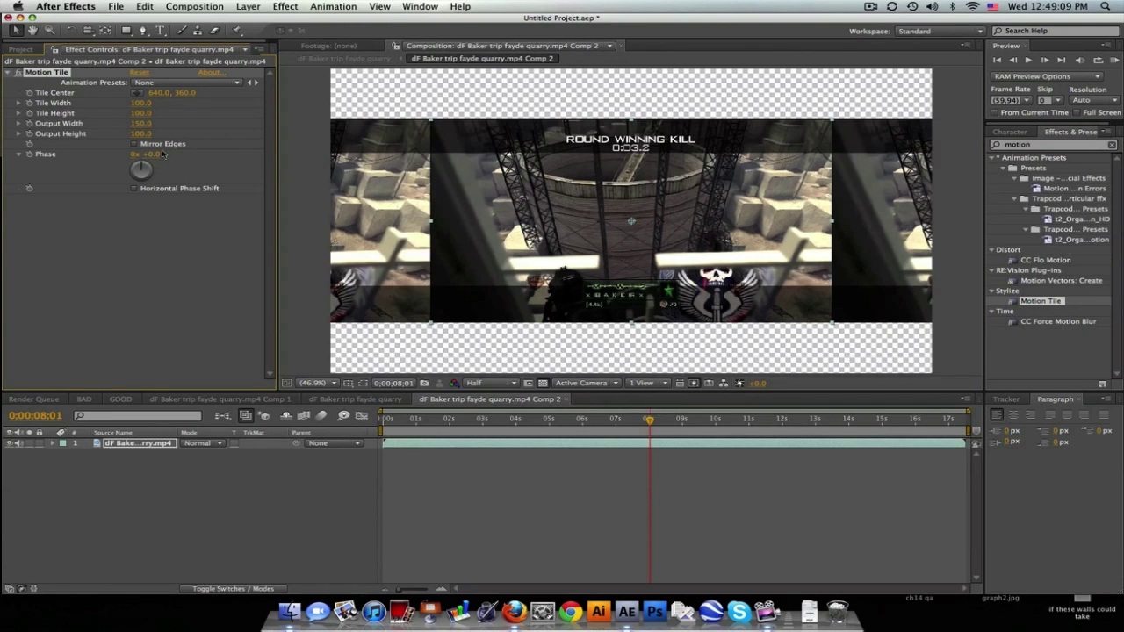
click(141, 133)
key(Return)
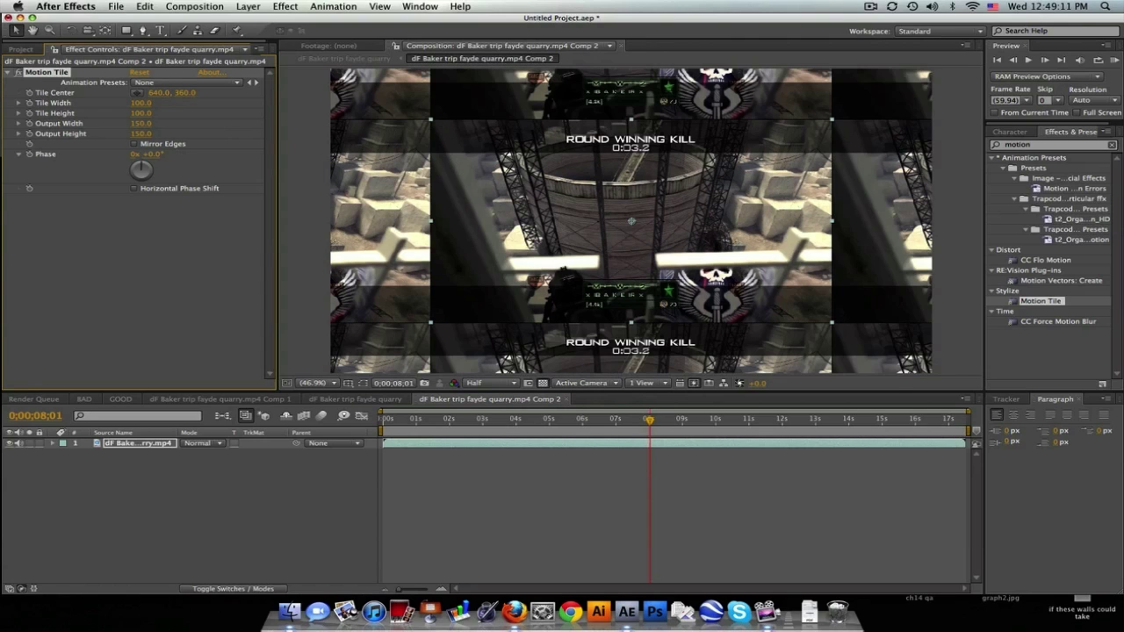
click(134, 144)
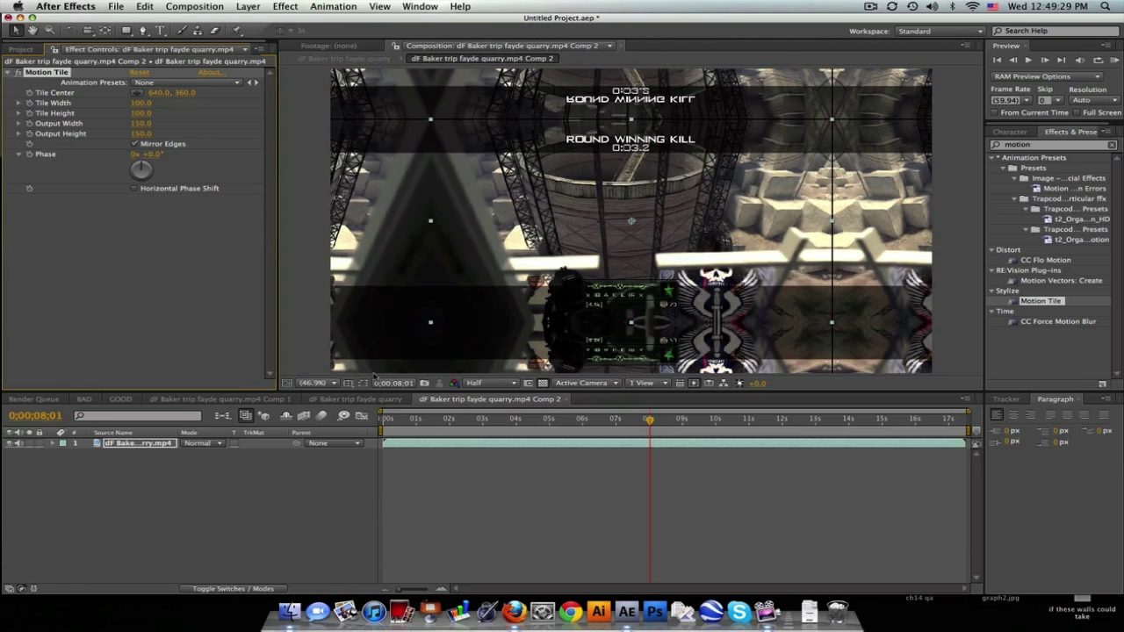
Step: In the main quarry comp, scrub from 0;00;02;25 to 0;00;02;45 and step back three frames
click(312, 402)
click(463, 420)
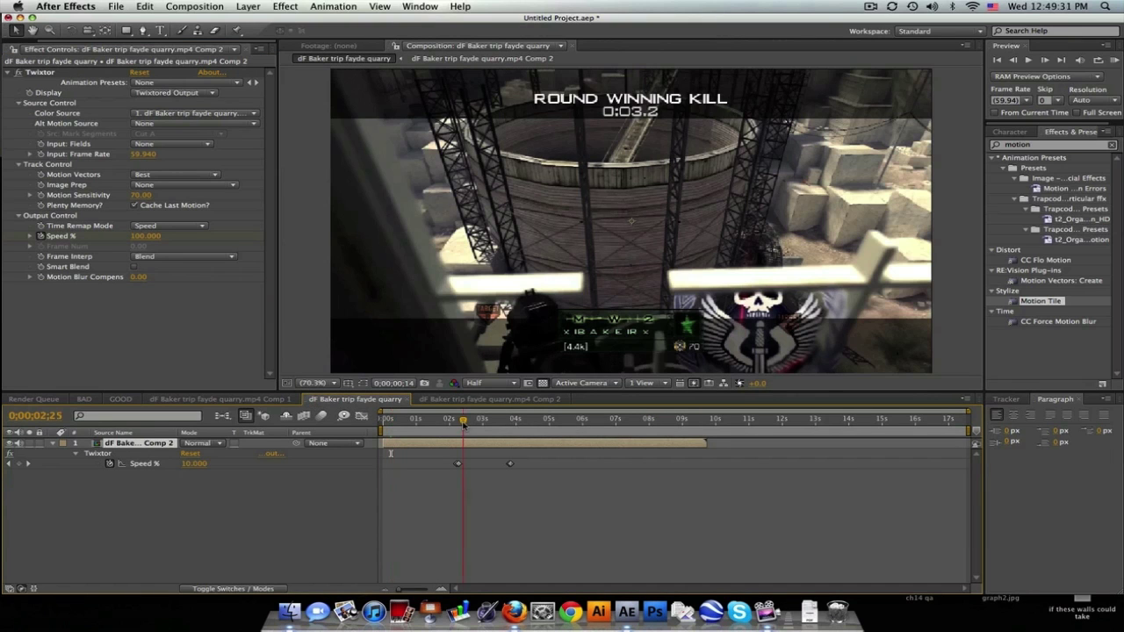
drag(463, 420, 475, 420)
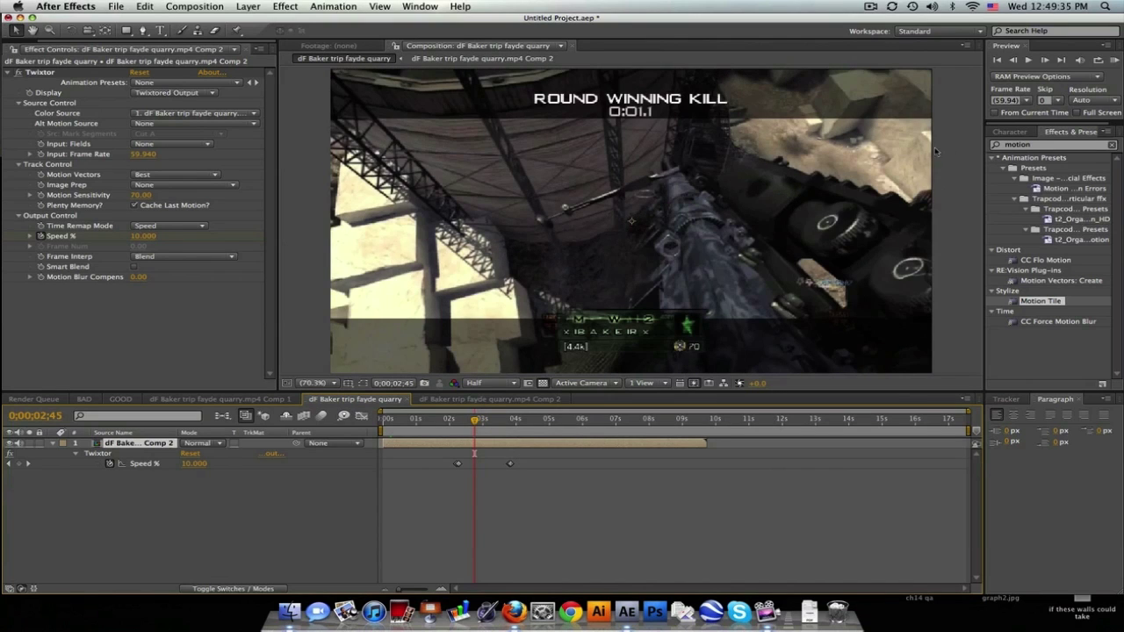
click(1013, 60)
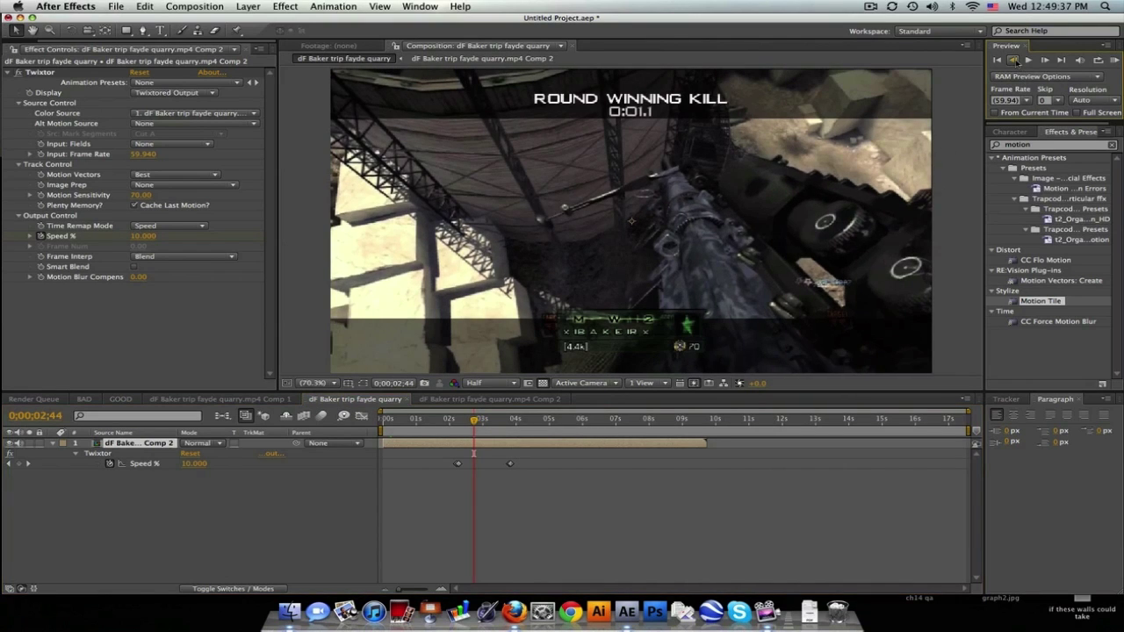
click(1013, 60)
click(1013, 60)
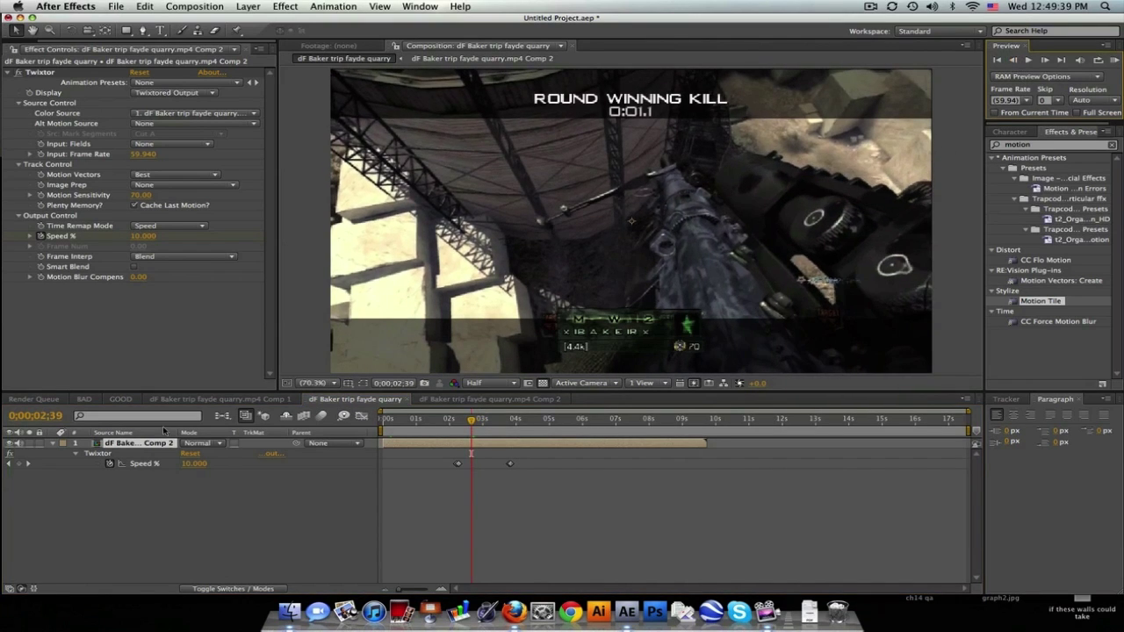
Step: Toggle Comp 2's Mirror Edges off and back on, comparing the slowed section in the main comp
click(489, 398)
click(135, 144)
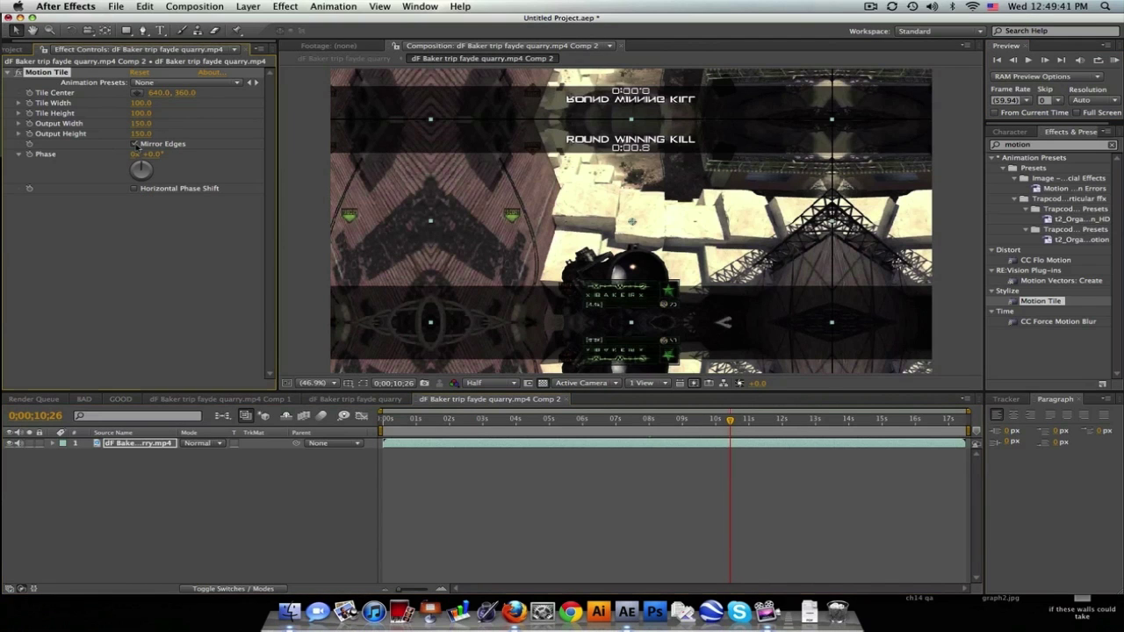
click(355, 399)
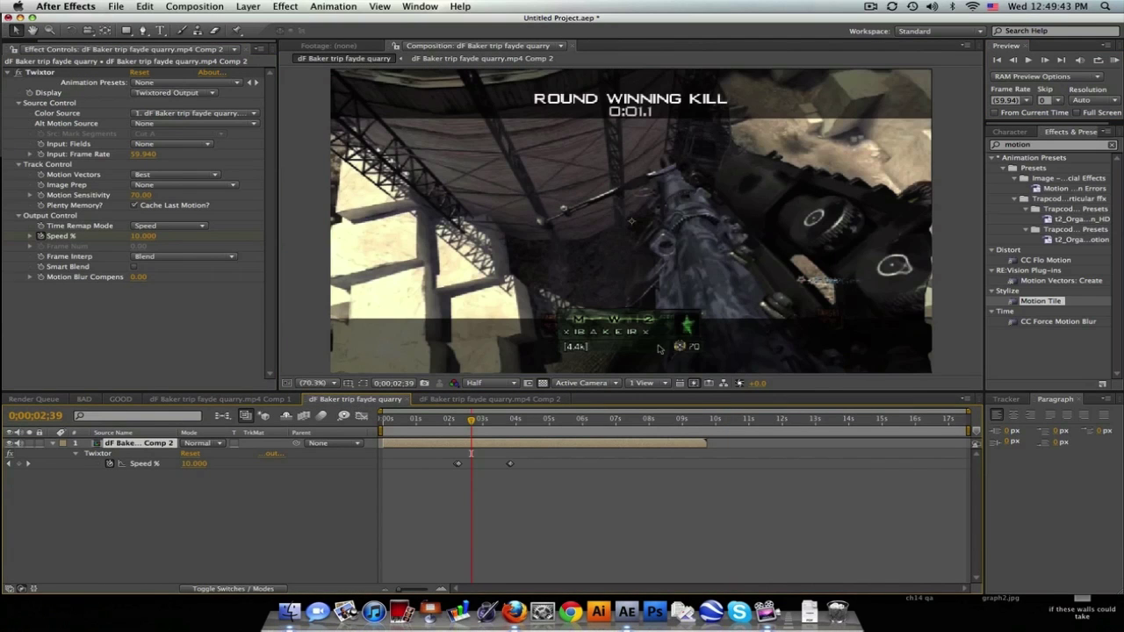
drag(471, 420, 479, 421)
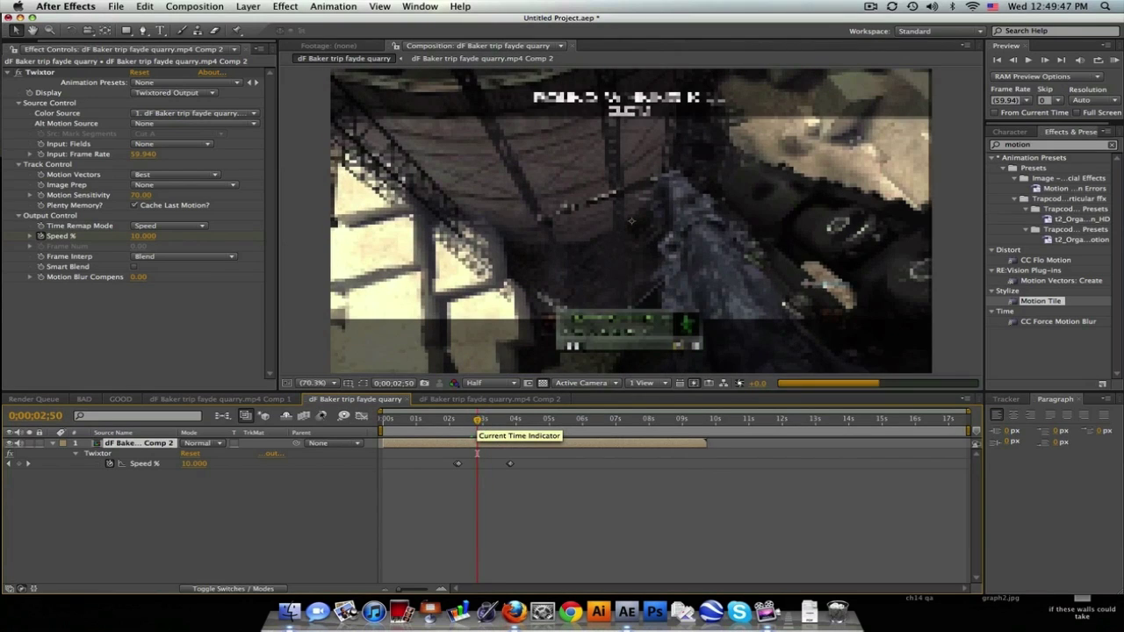
click(478, 399)
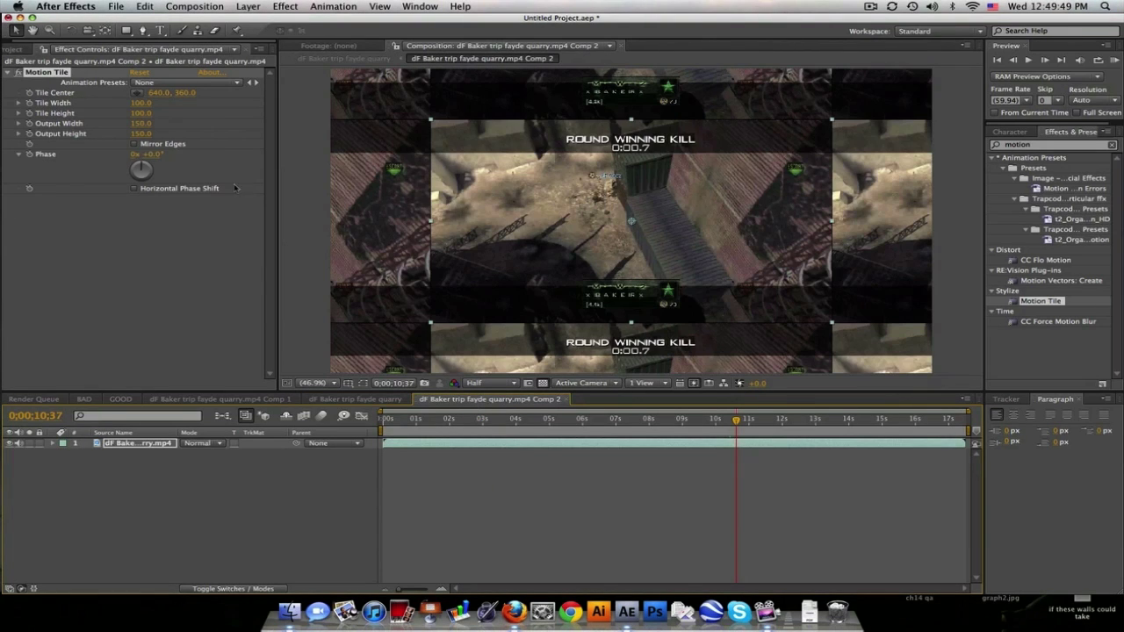
click(136, 143)
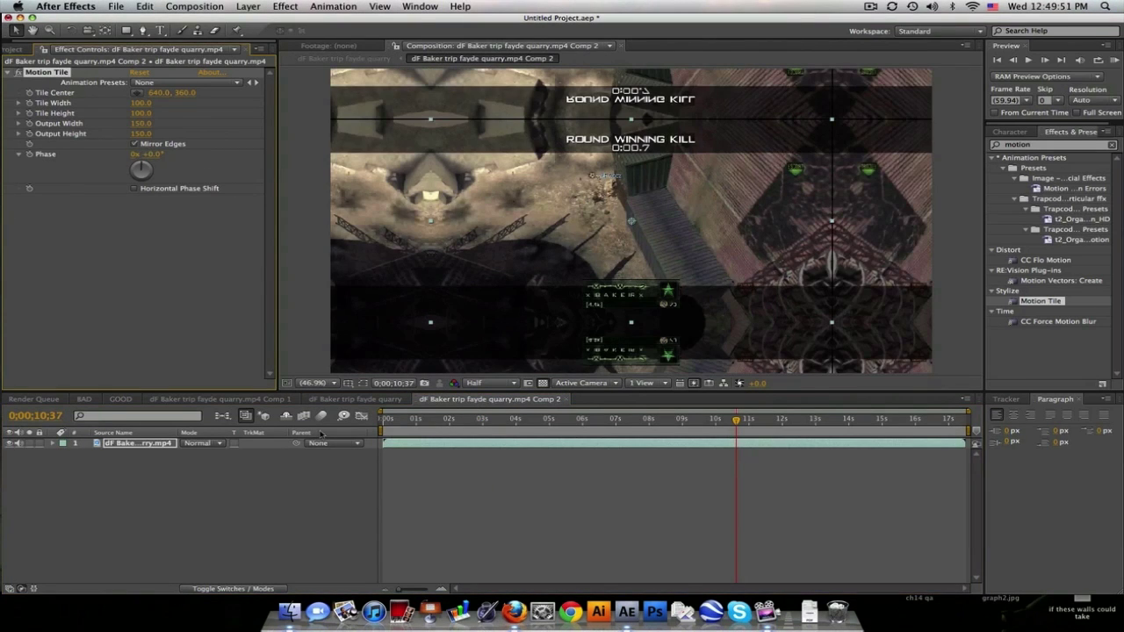
click(354, 400)
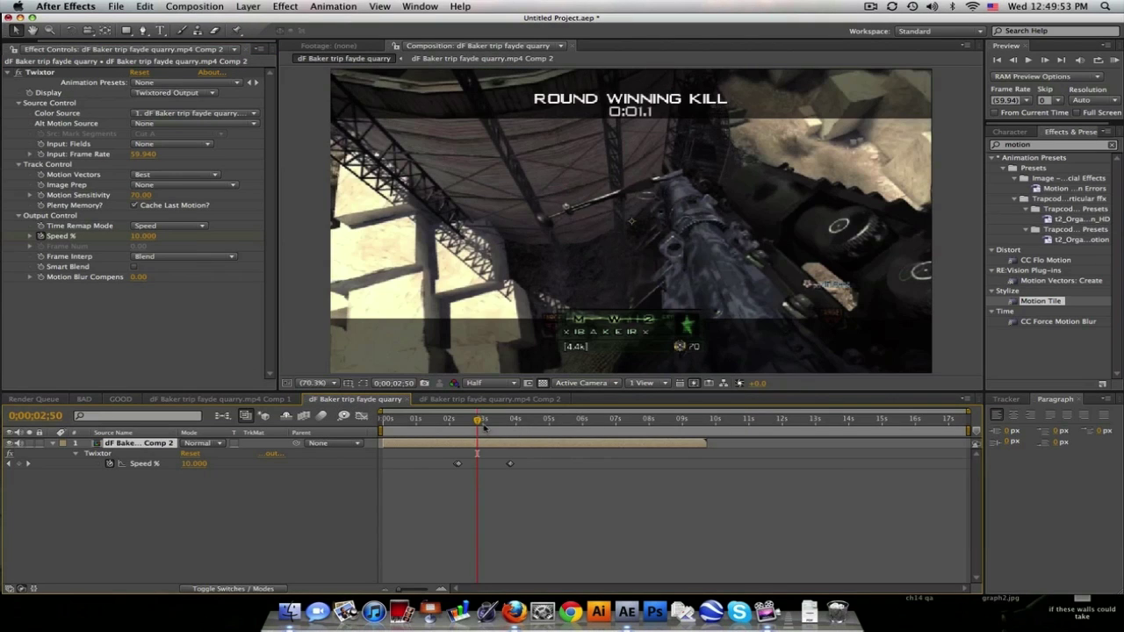
drag(481, 425, 563, 420)
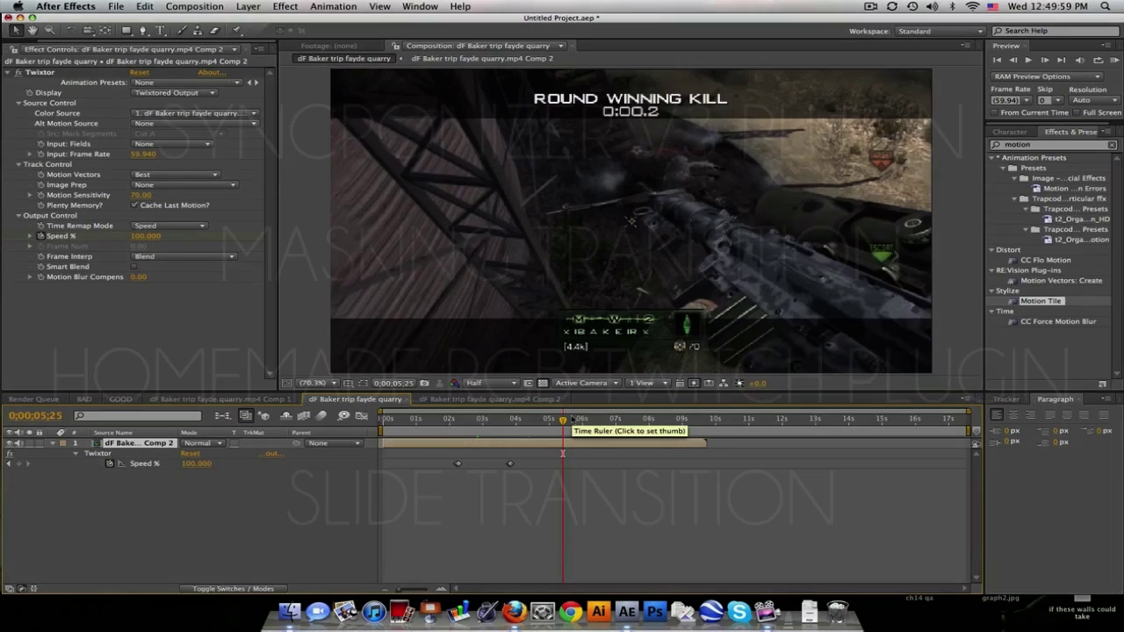